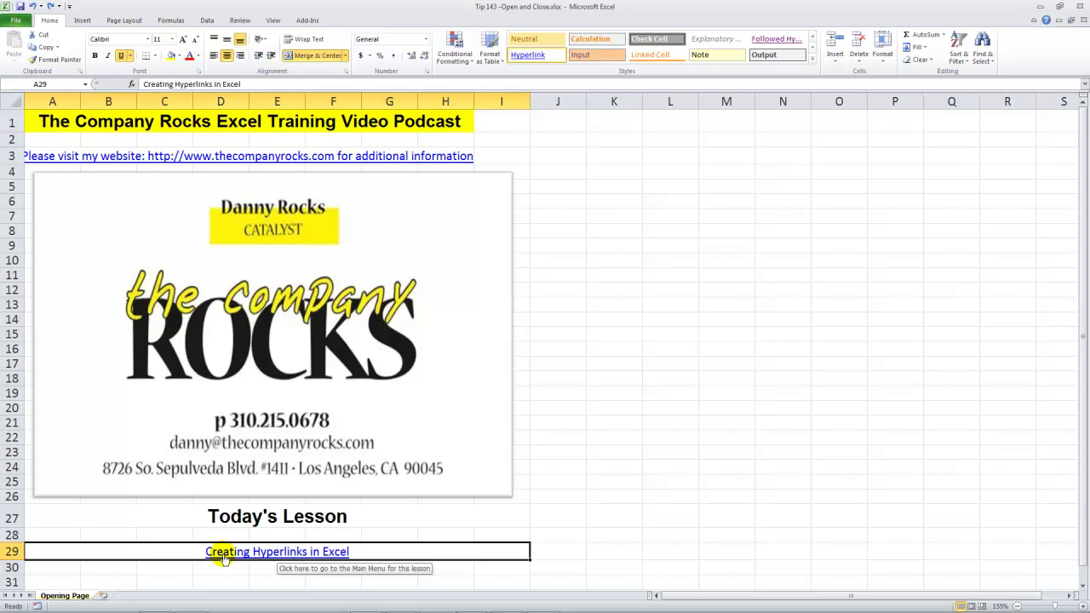
Follow the 'Creating Hyperlinks in Excel' link in row 29 to open the lesson workbook
click(223, 555)
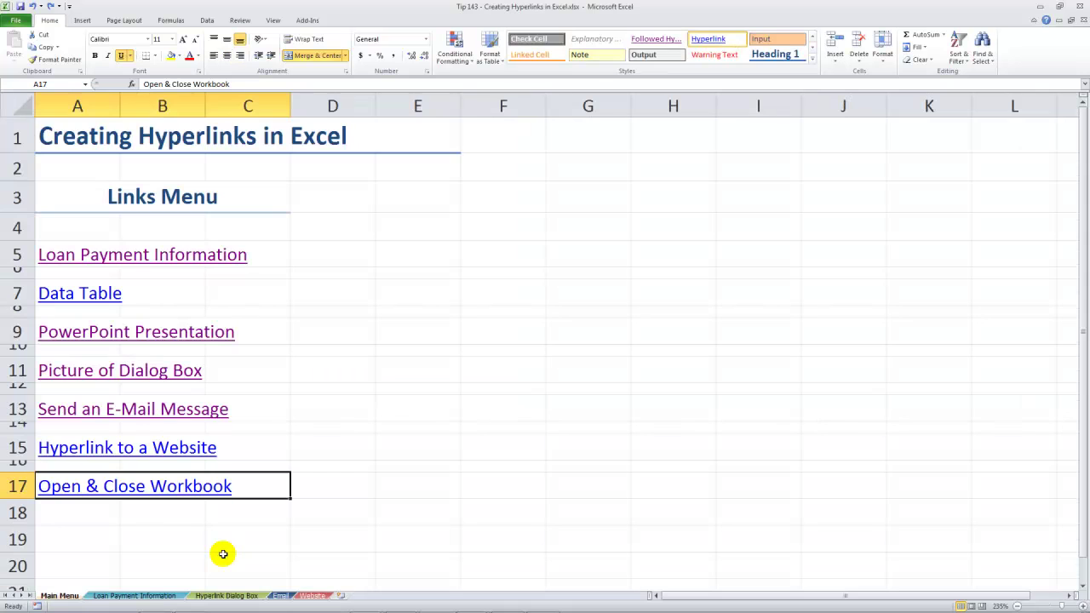
click(86, 167)
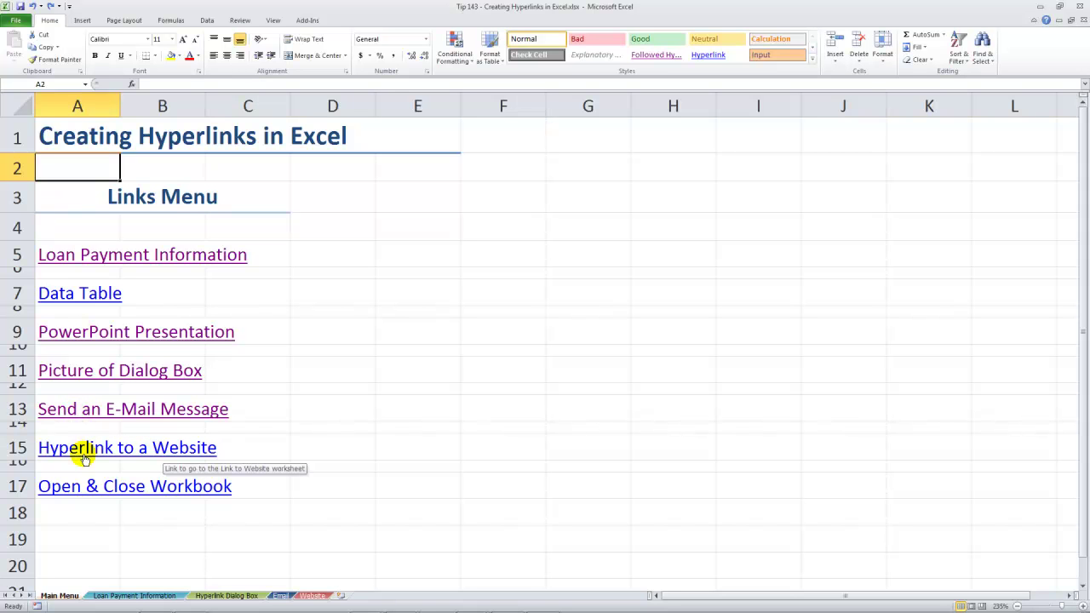
click(100, 226)
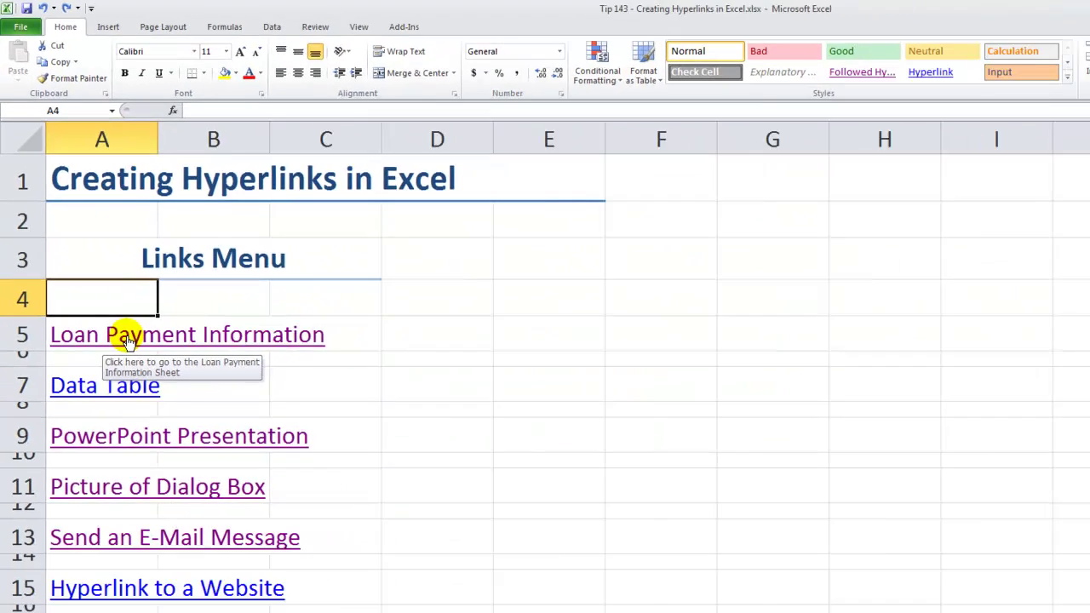
Jump between the Links Menu and Loan Payment Information sheets twice, ending on the loan sheet
click(194, 513)
click(96, 259)
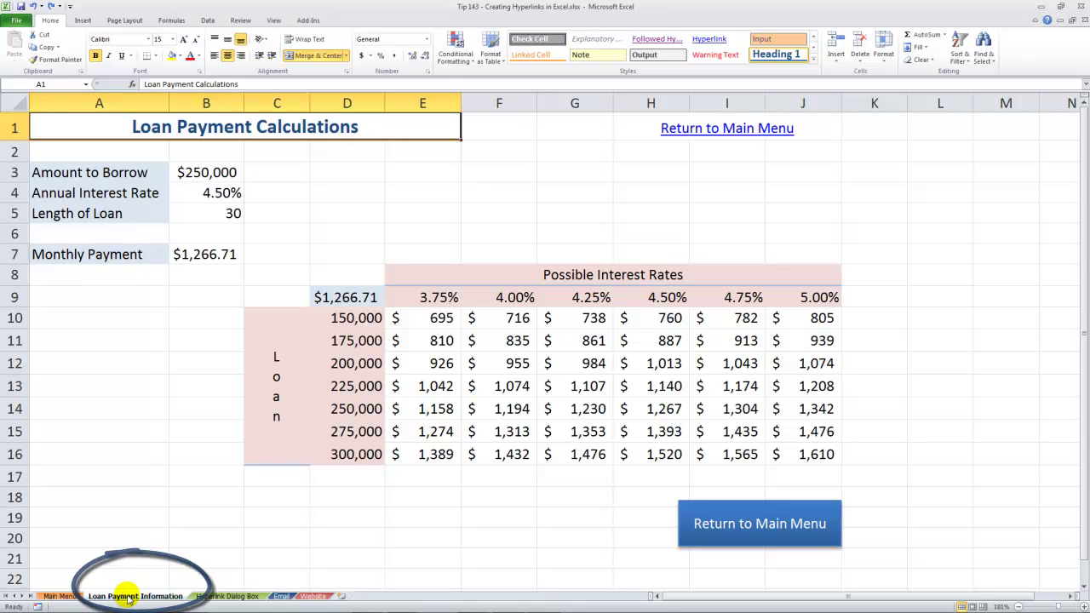
click(585, 131)
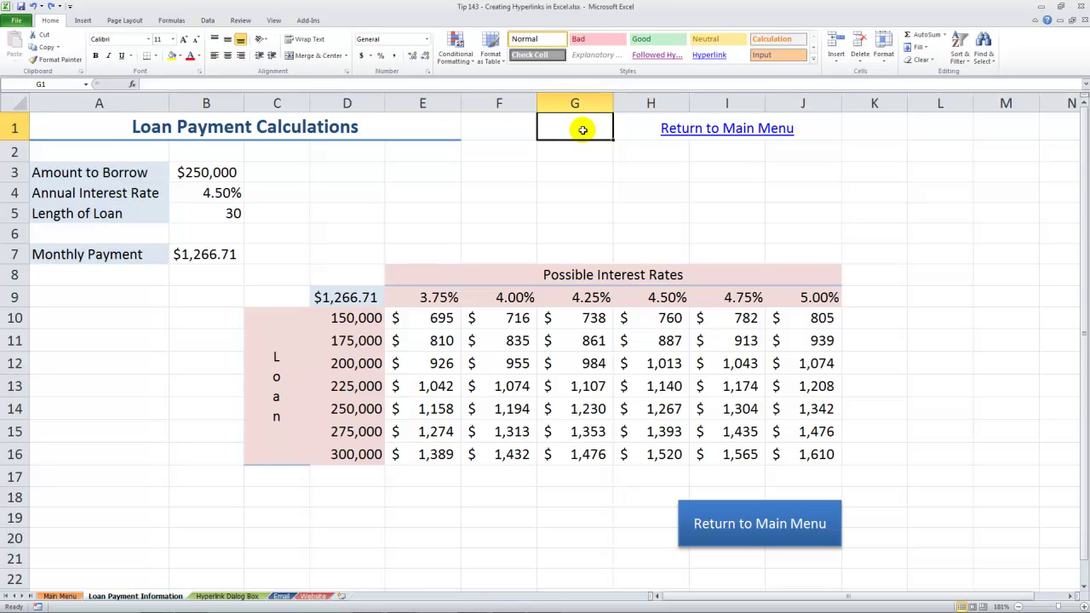
click(701, 129)
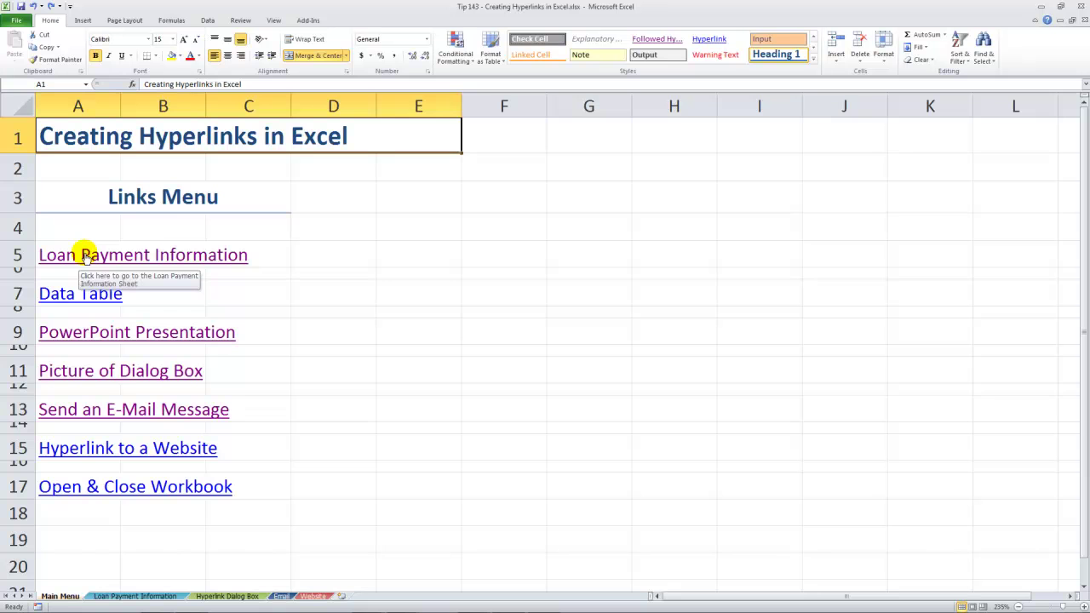
click(85, 257)
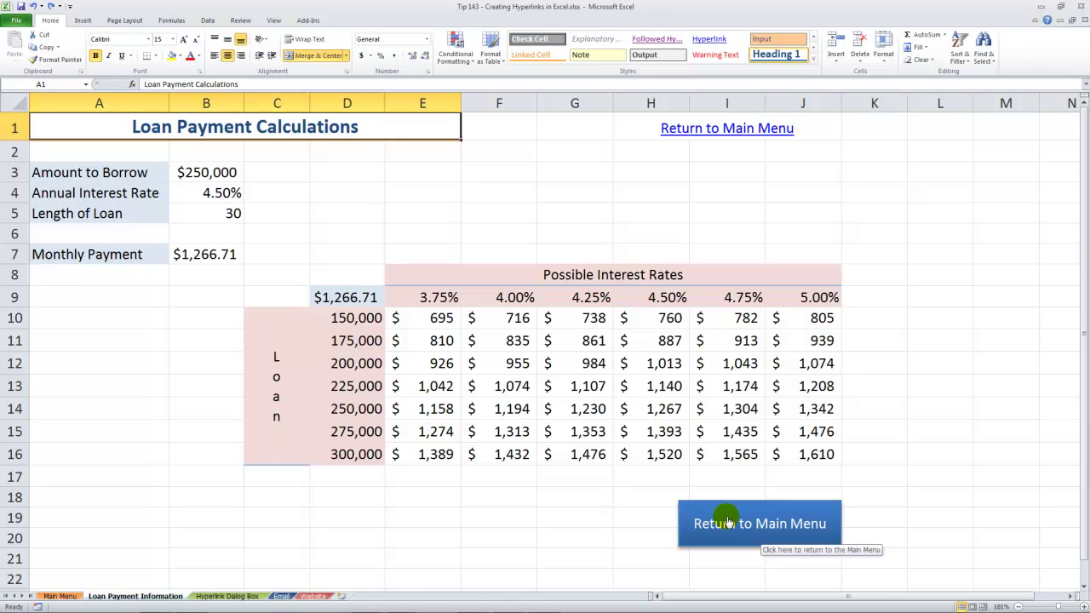
click(575, 125)
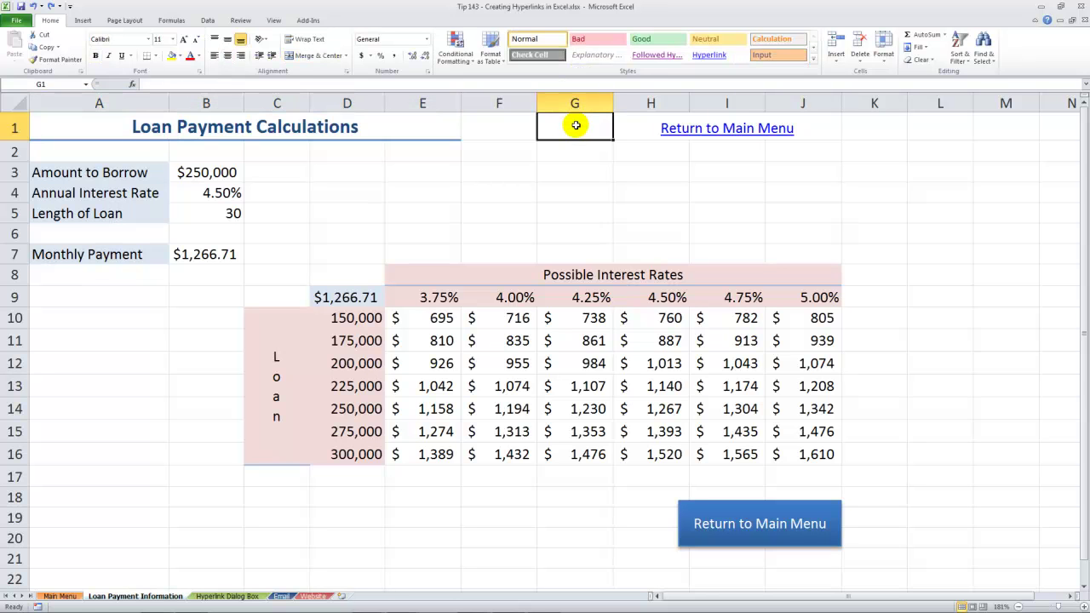
click(694, 128)
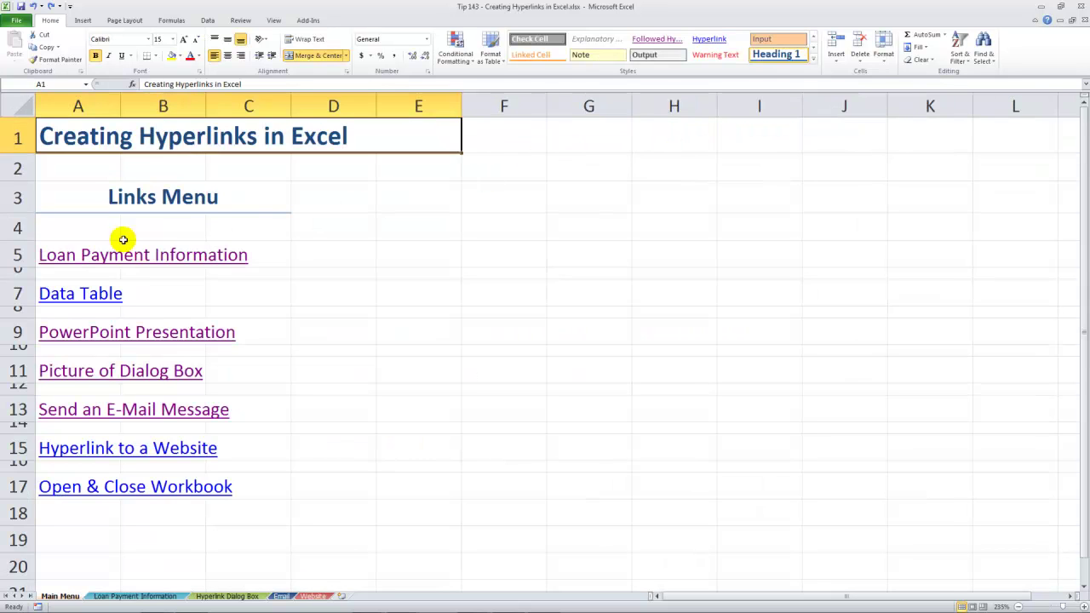
click(74, 256)
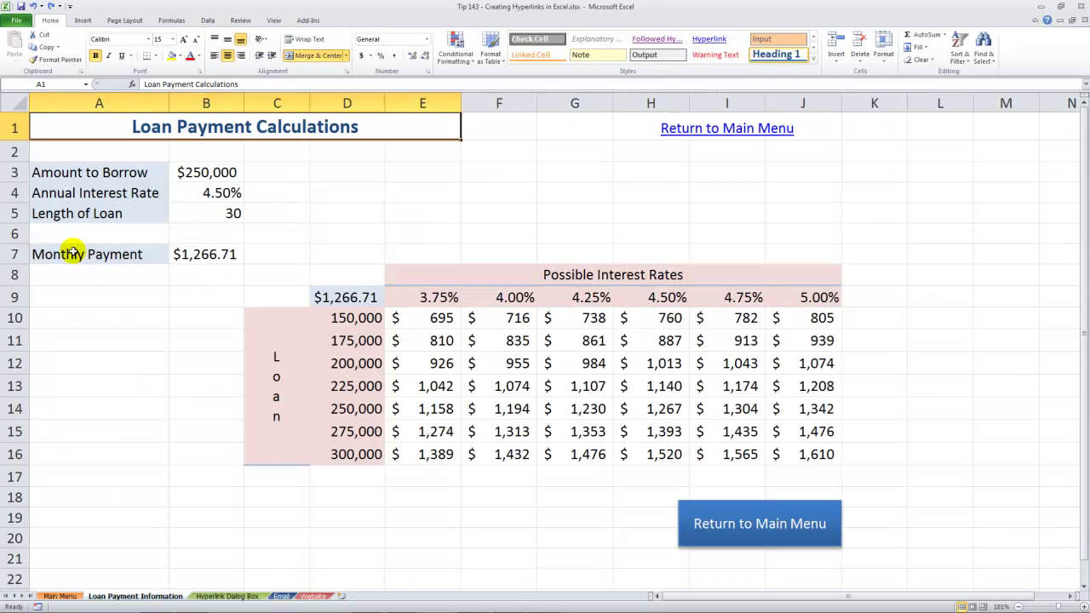
Open Edit Hyperlink for the Return to Main Menu link and move the dialog up-left
right_click(699, 131)
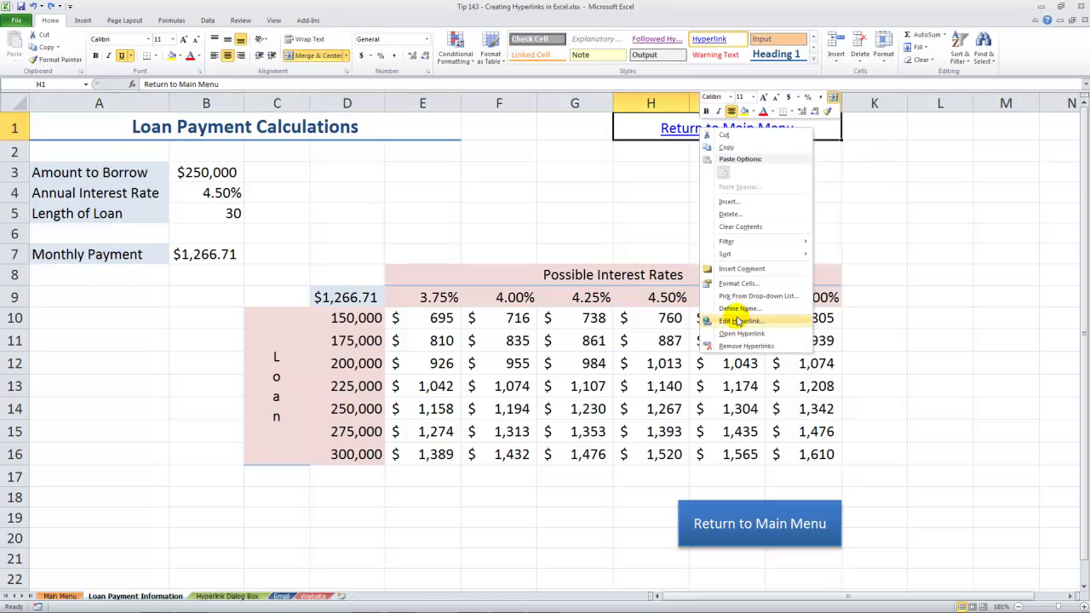
click(738, 322)
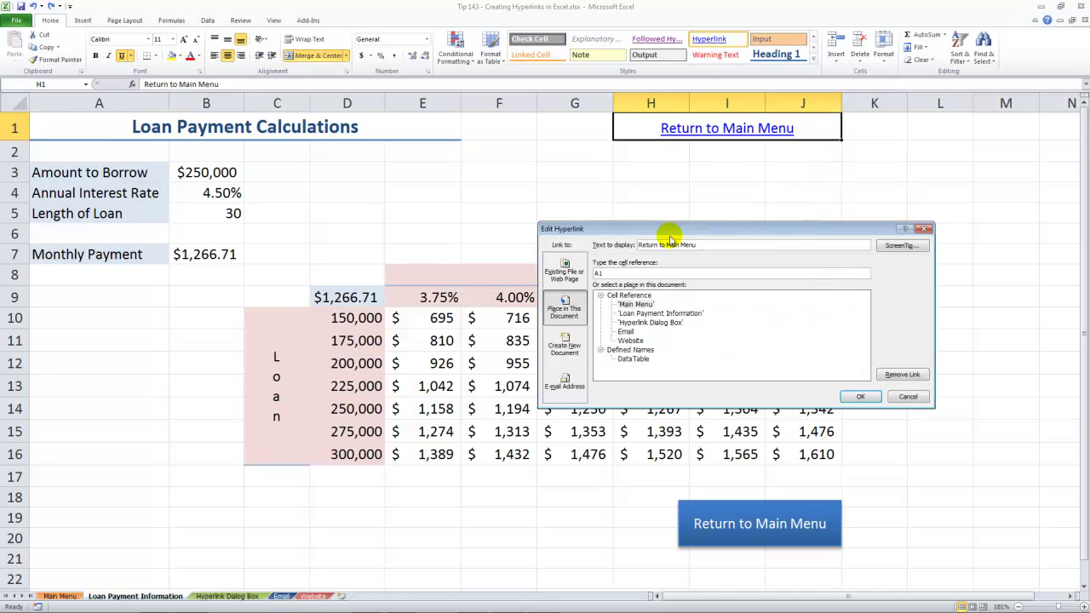
drag(663, 231, 410, 150)
drag(471, 134, 470, 132)
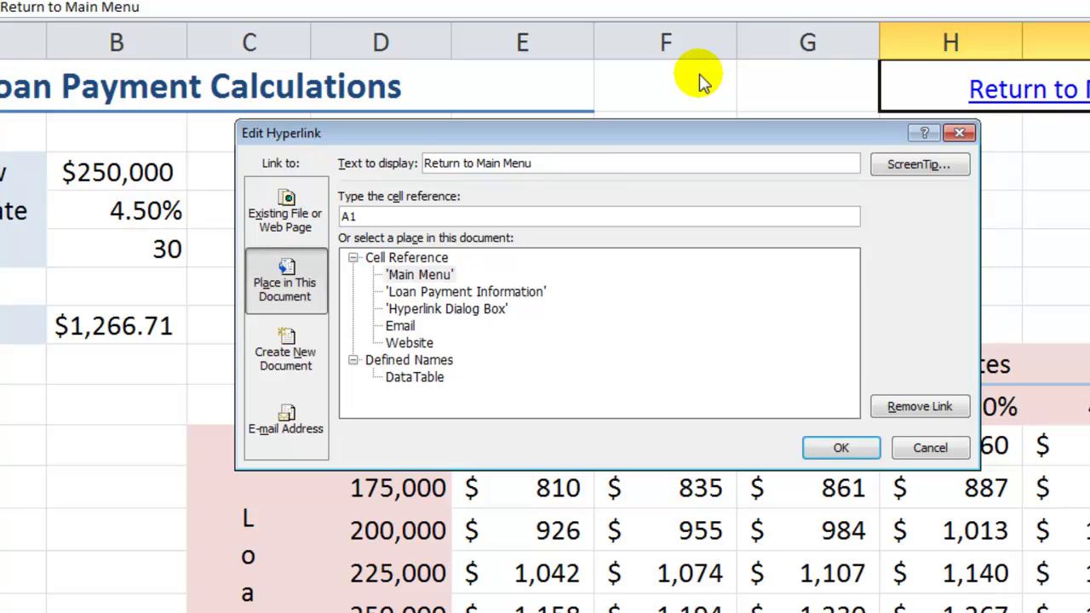
Browse the file/web page, new document and e-mail link options, ending on Place in This Document
click(298, 217)
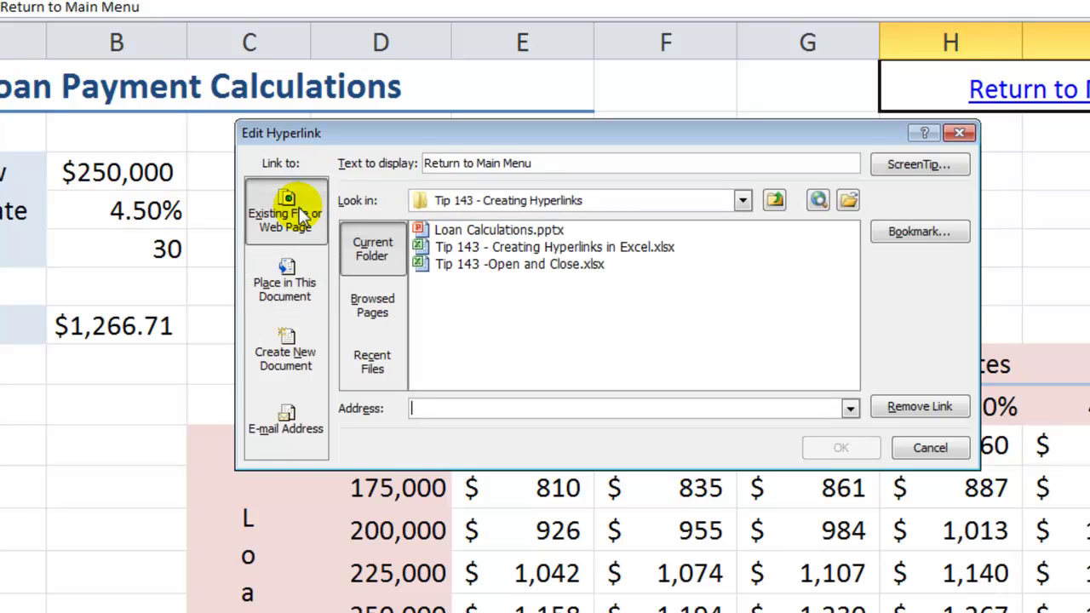
click(291, 283)
click(288, 351)
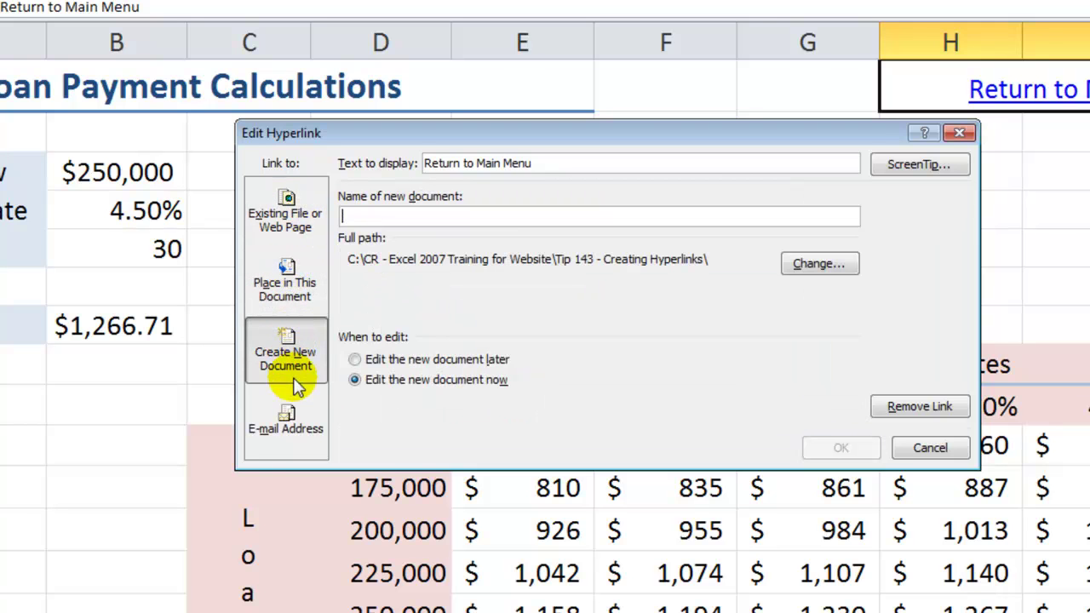
click(287, 419)
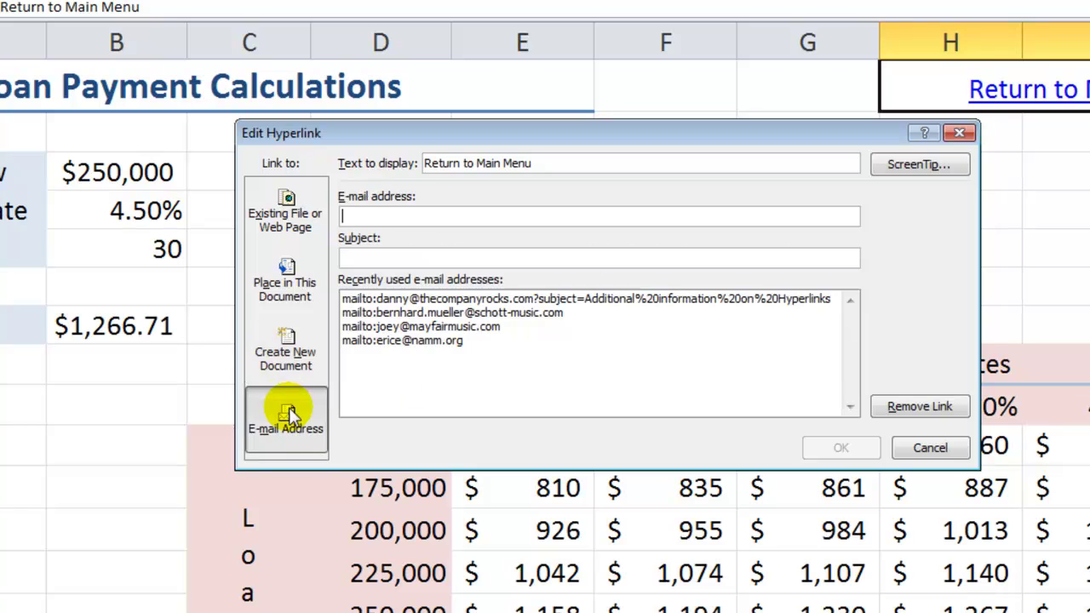
click(287, 294)
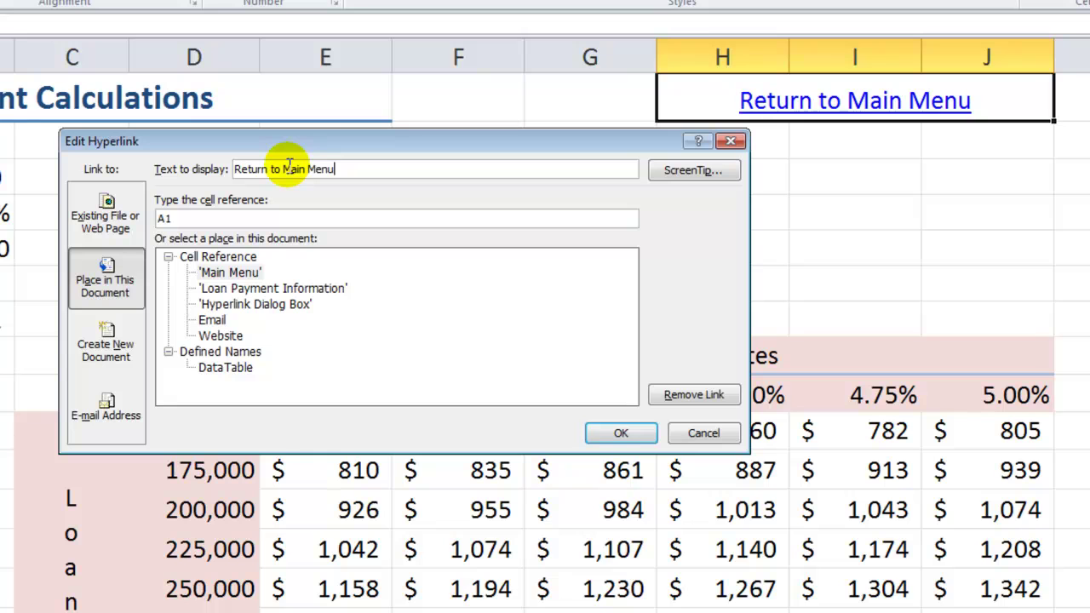
Change the display text to 'Return to Excel Menu', keeping the target at Main Menu cell A1
double_click(288, 169)
text(Excel)
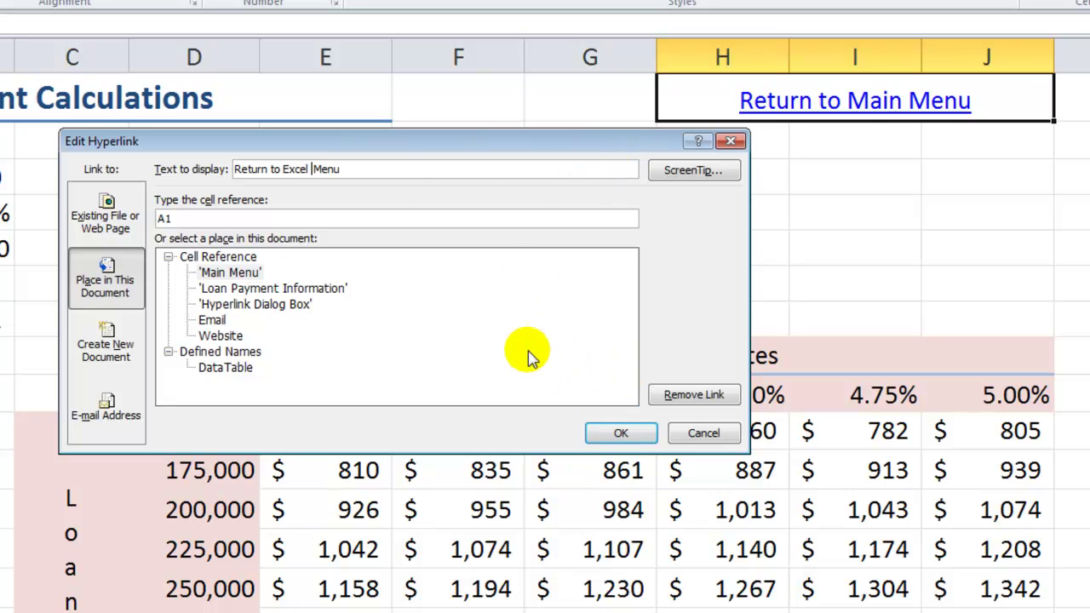
click(230, 273)
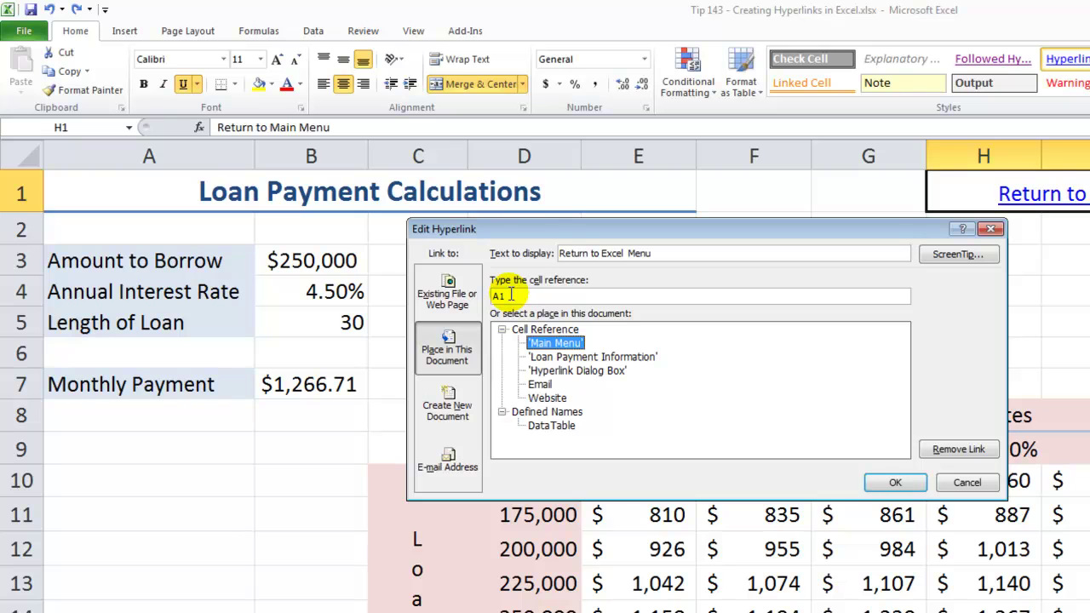
click(511, 295)
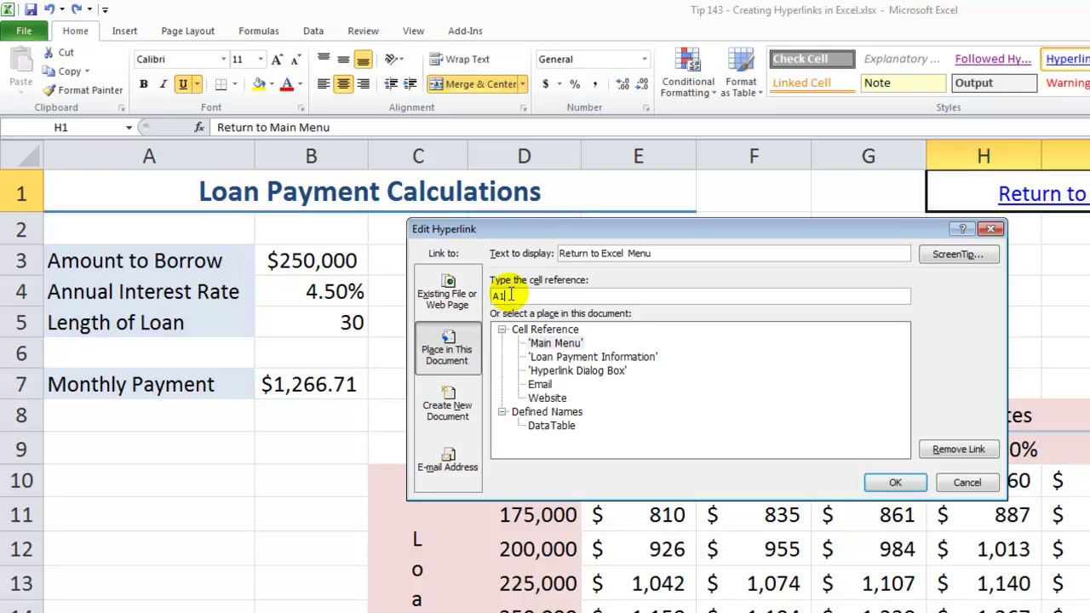
click(555, 343)
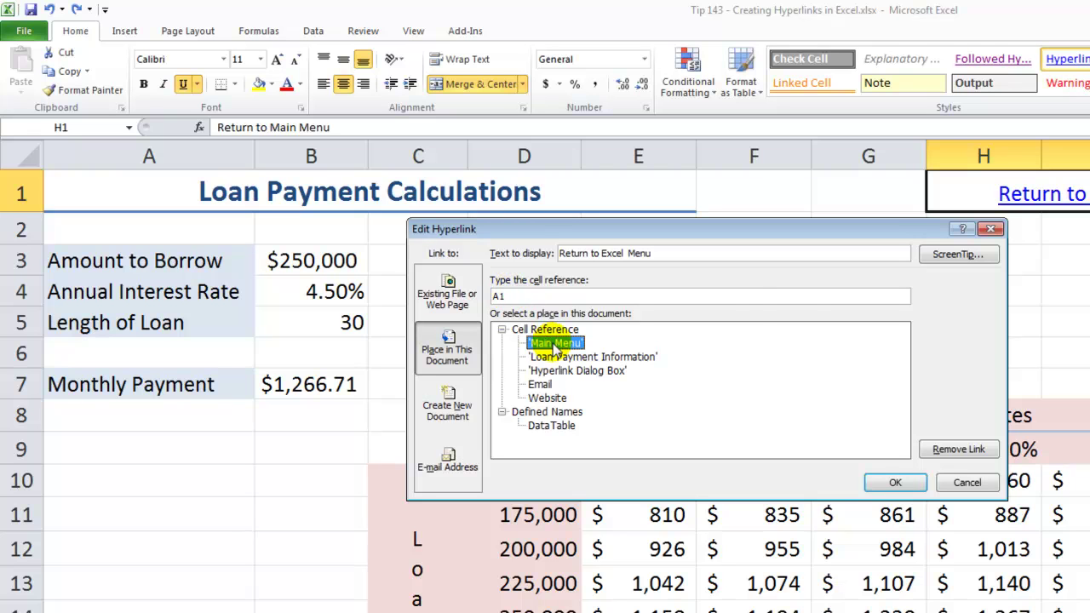
Edit the ScreenTip text to 'Click here to return to the Main Excel Menu'
click(960, 256)
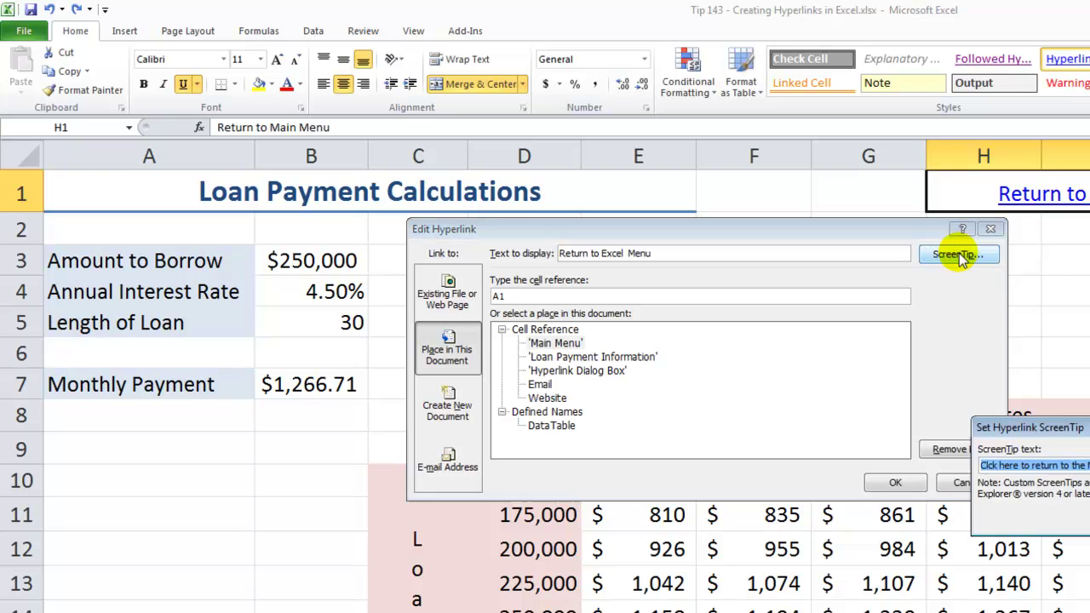
drag(1038, 431, 654, 333)
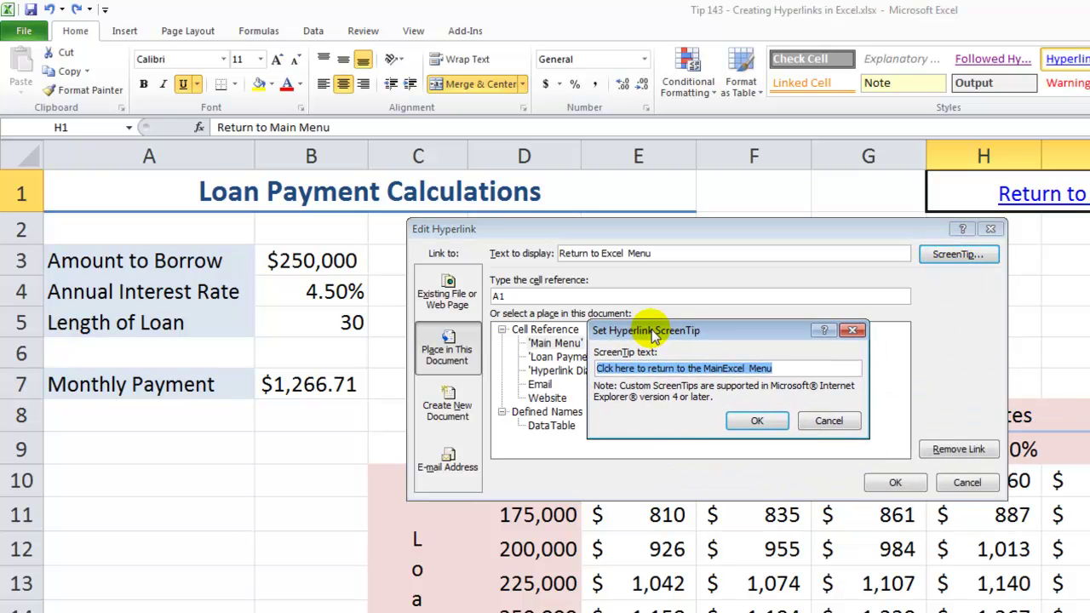
click(789, 369)
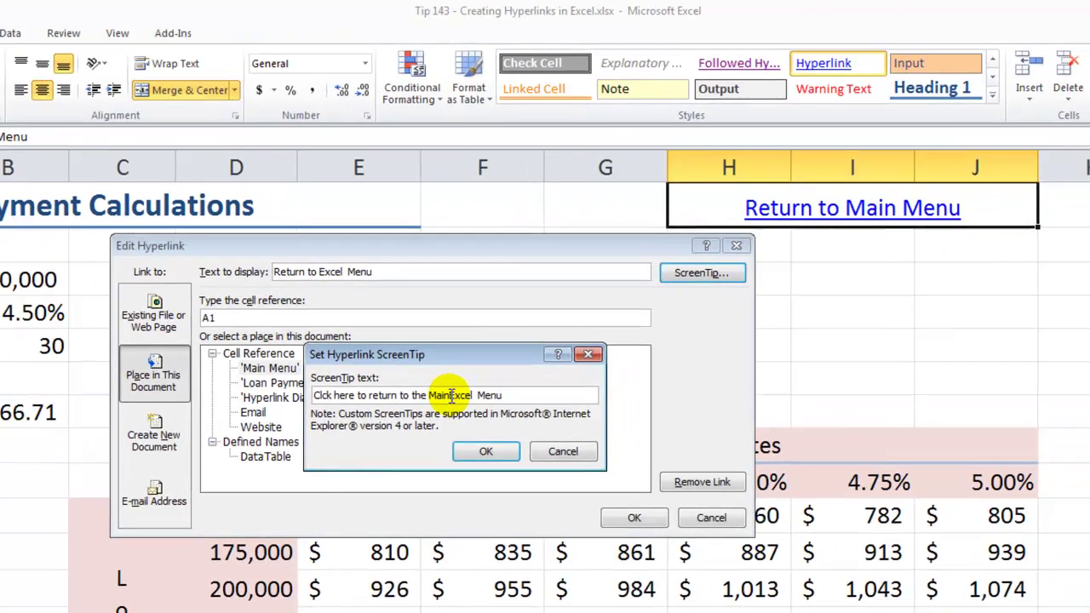
click(451, 395)
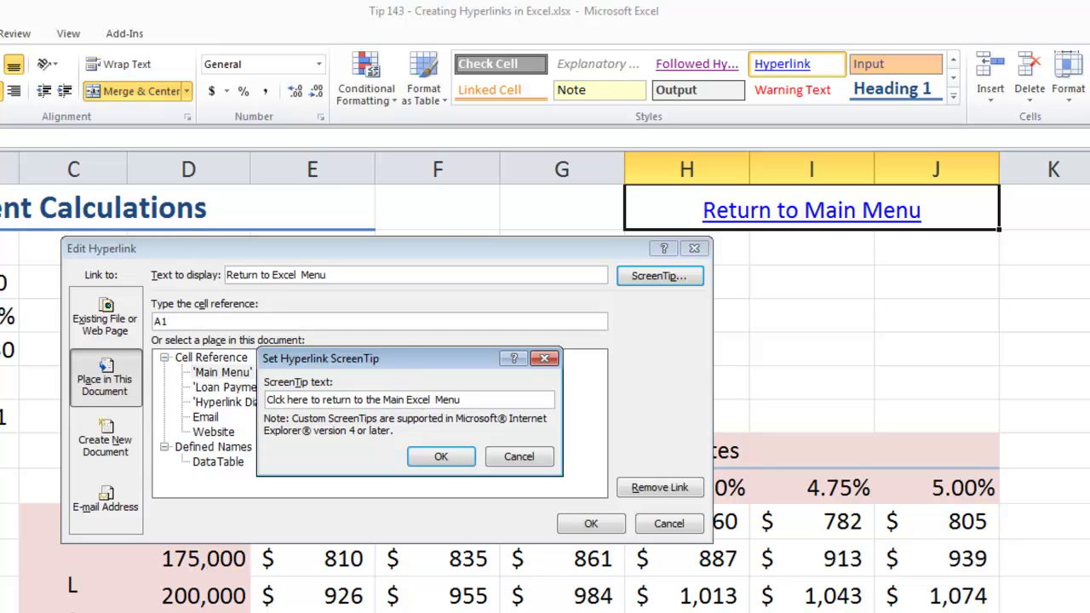
Confirm the tip and hyperlink changes, then follow the linked shape back to the Links Menu
click(450, 460)
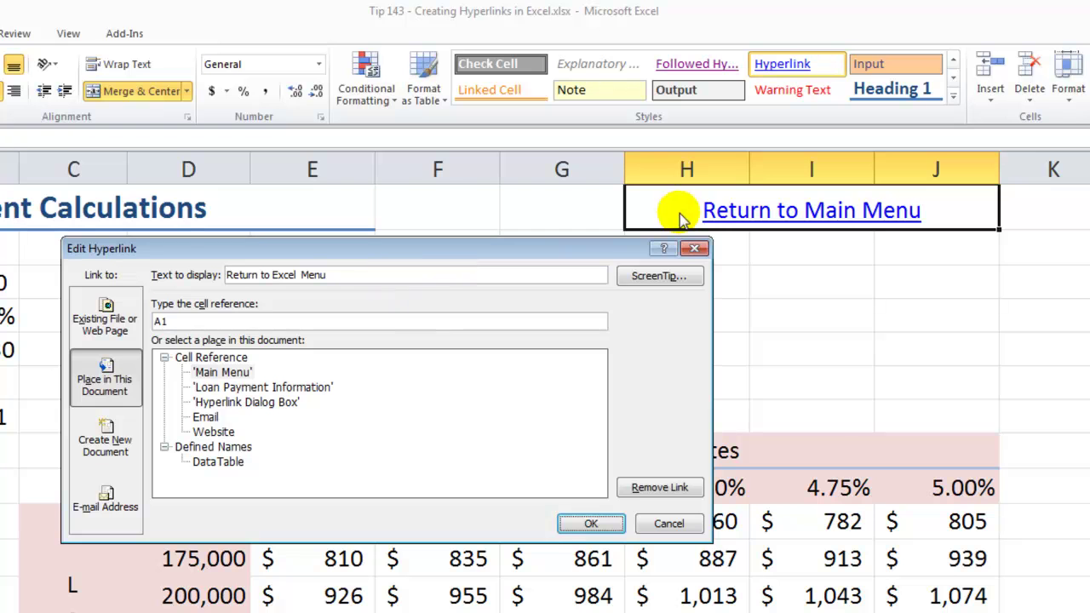
click(579, 524)
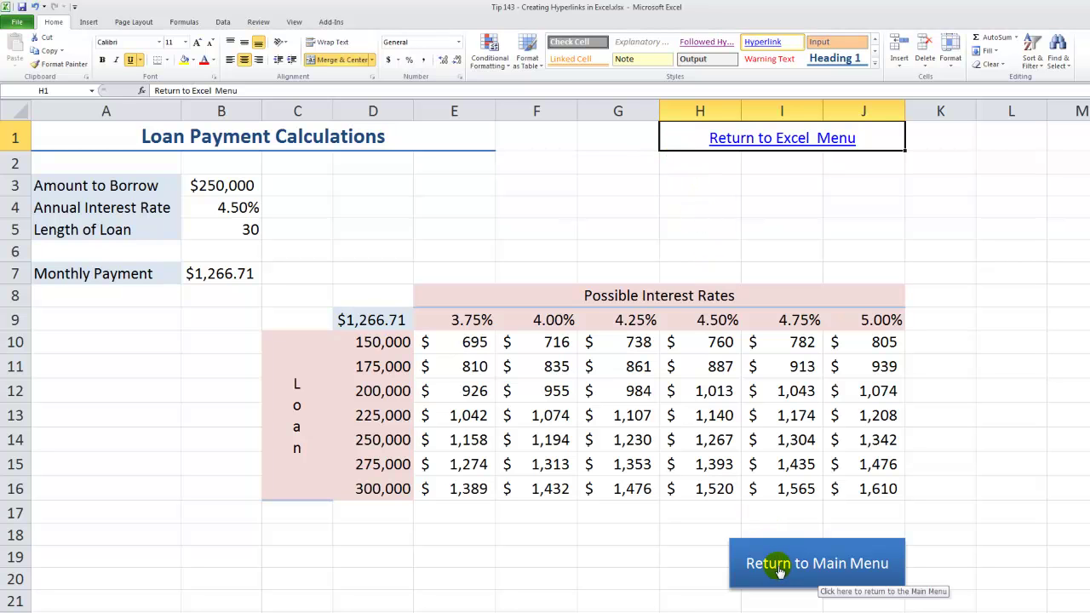
click(778, 571)
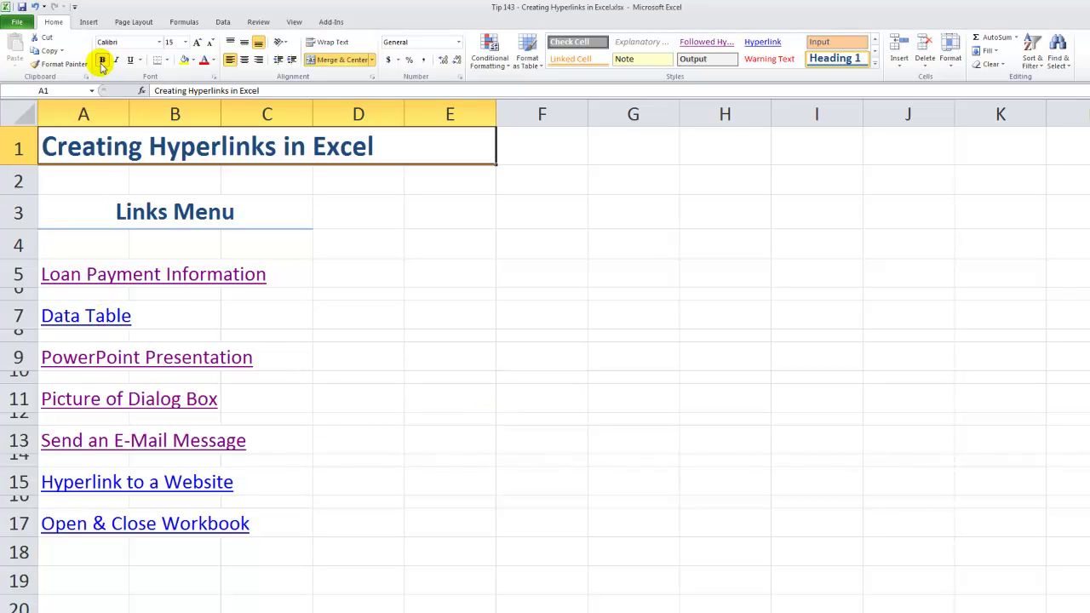
Jump to the DataTable named range, return to the Links Menu, then follow the Data Table link
click(92, 91)
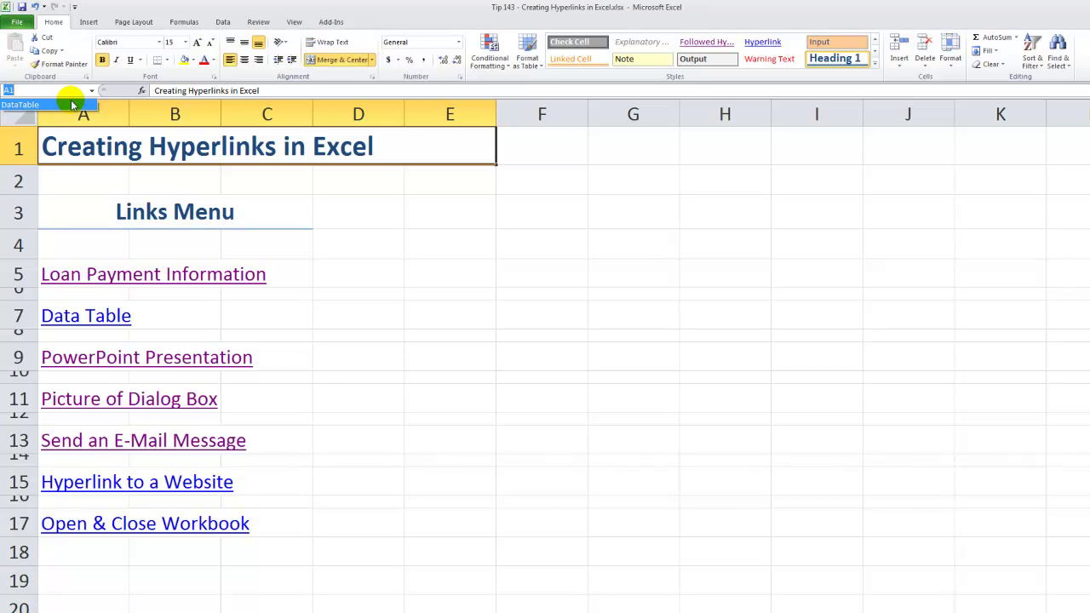
click(70, 106)
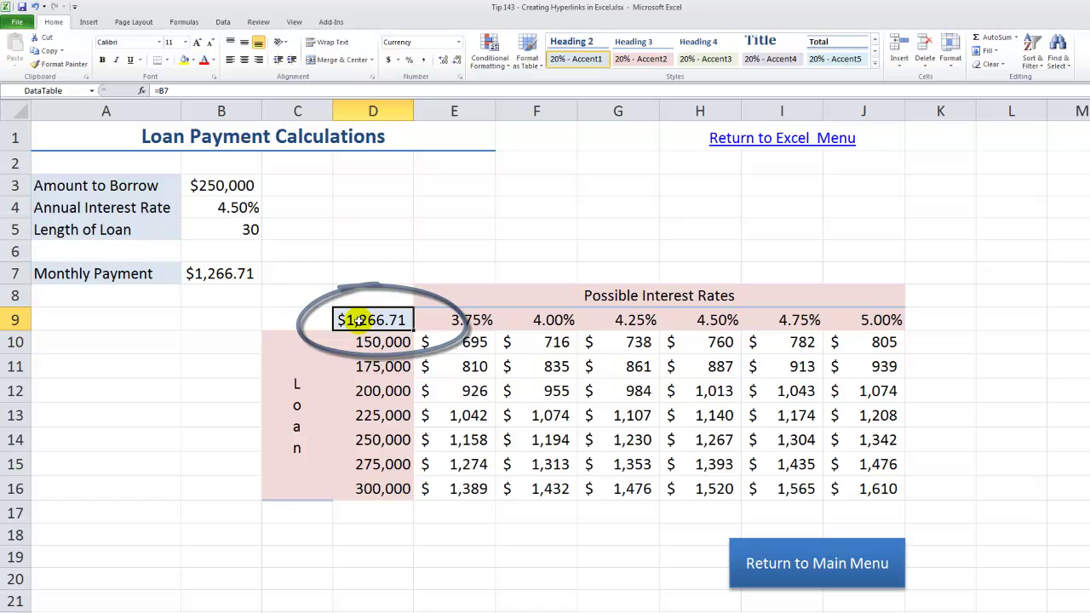
click(747, 139)
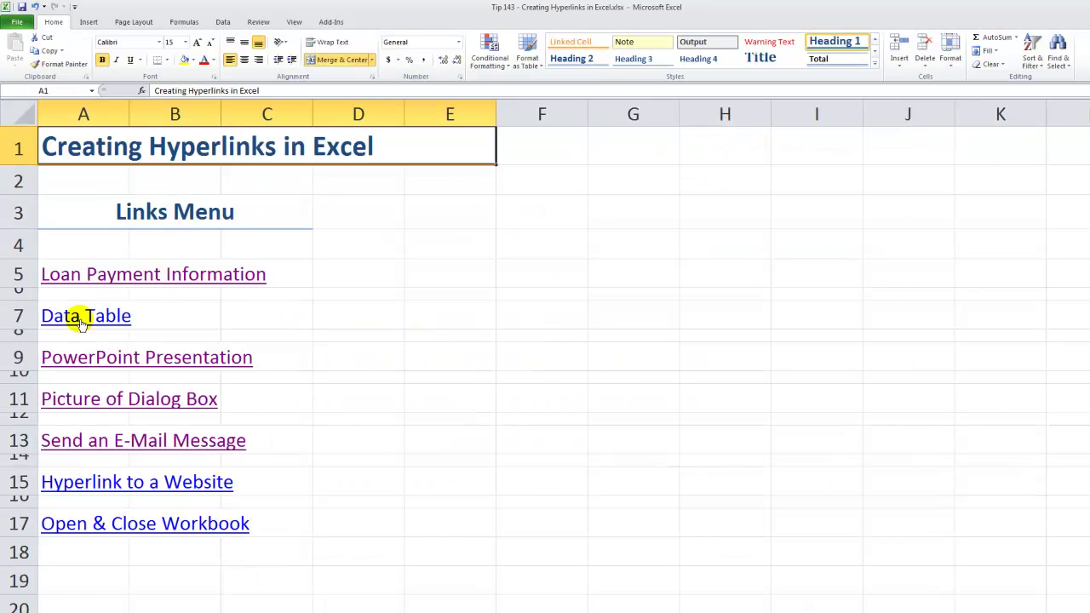
click(81, 322)
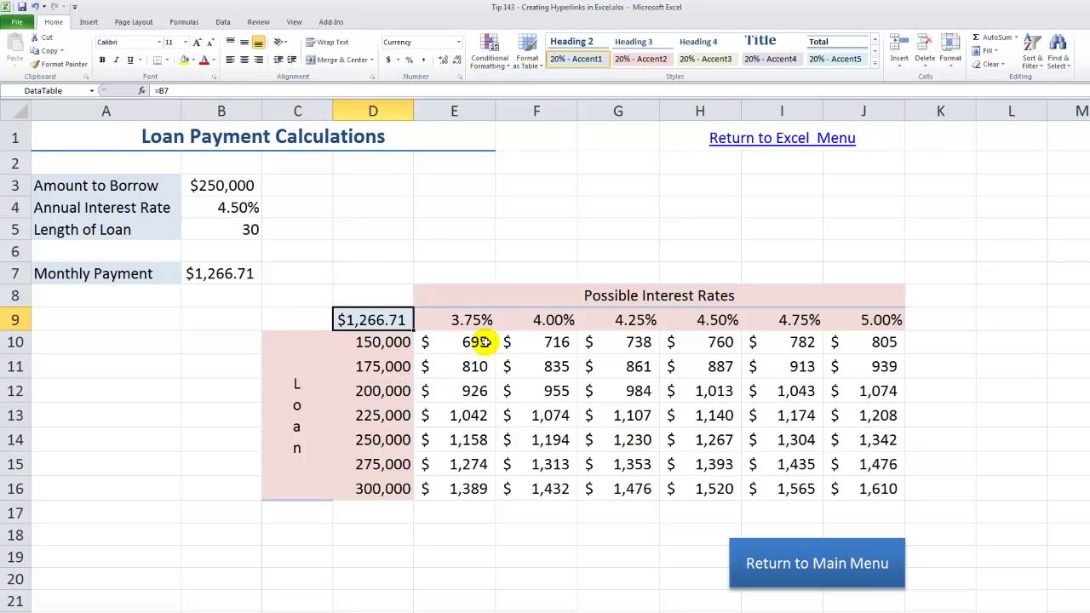
Return to the Links Menu, try the PowerPoint Presentation link, then follow Picture of Dialog Box
click(845, 575)
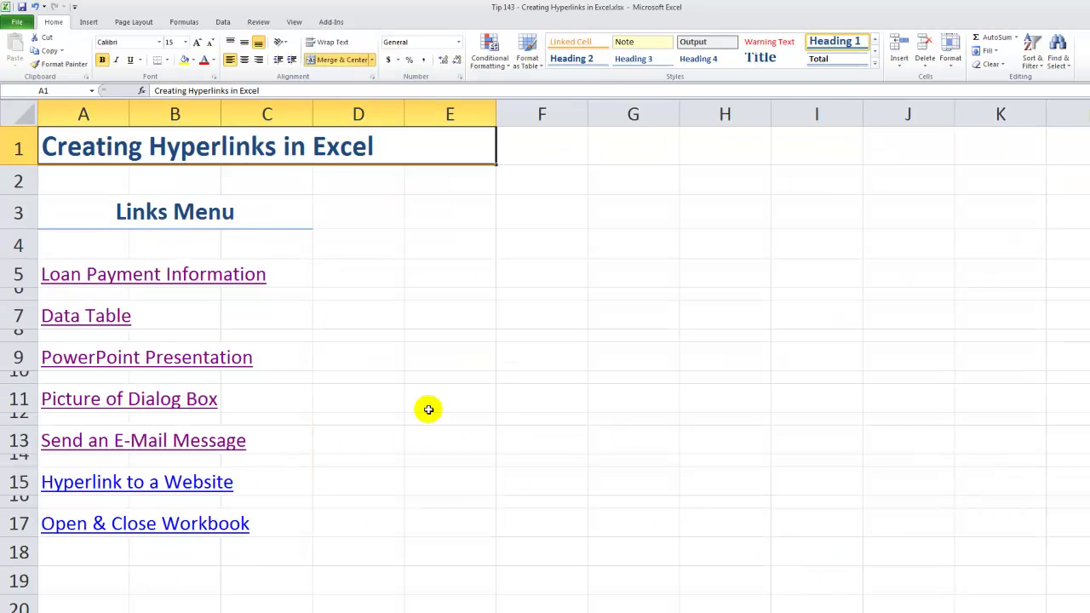
click(174, 335)
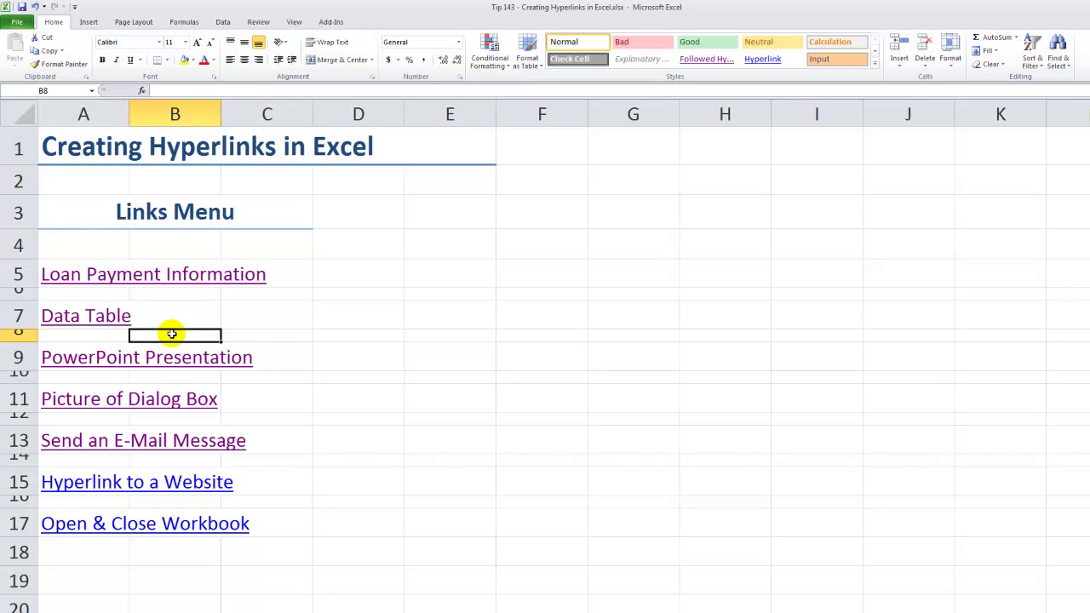
click(95, 335)
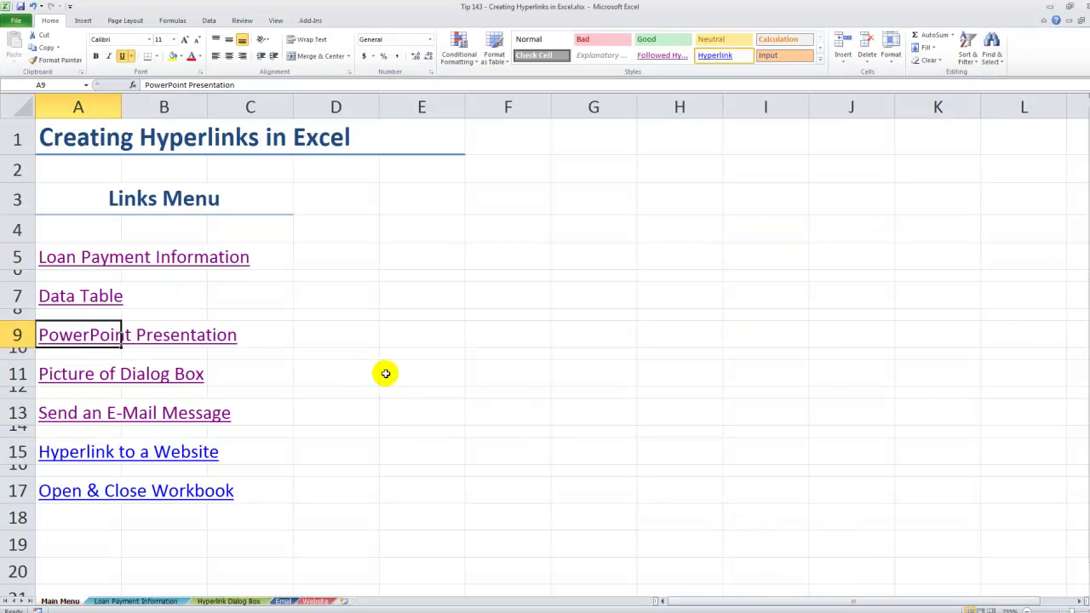
click(143, 356)
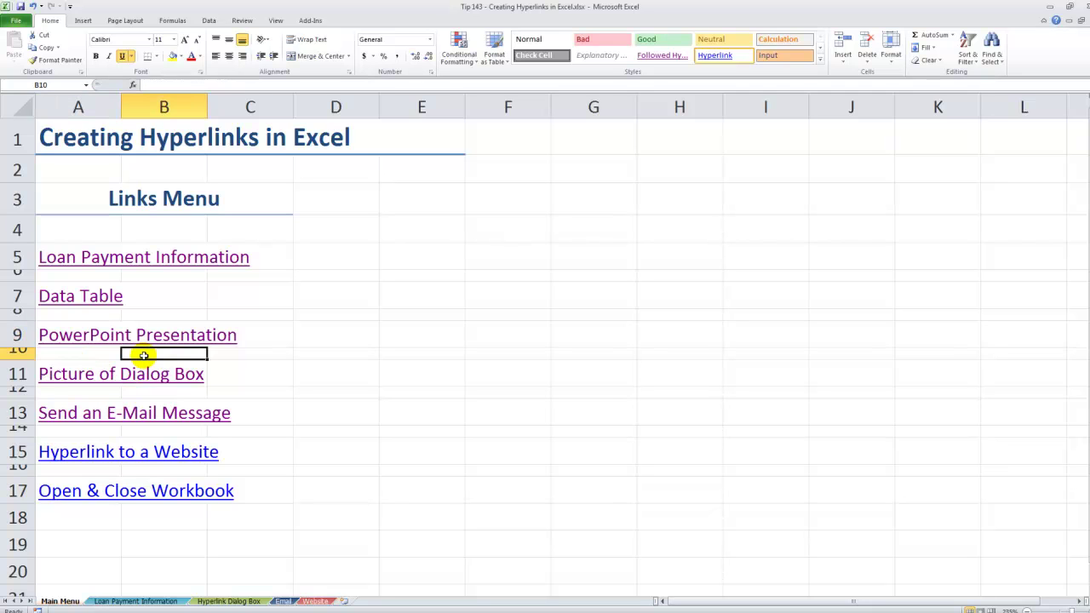
click(80, 375)
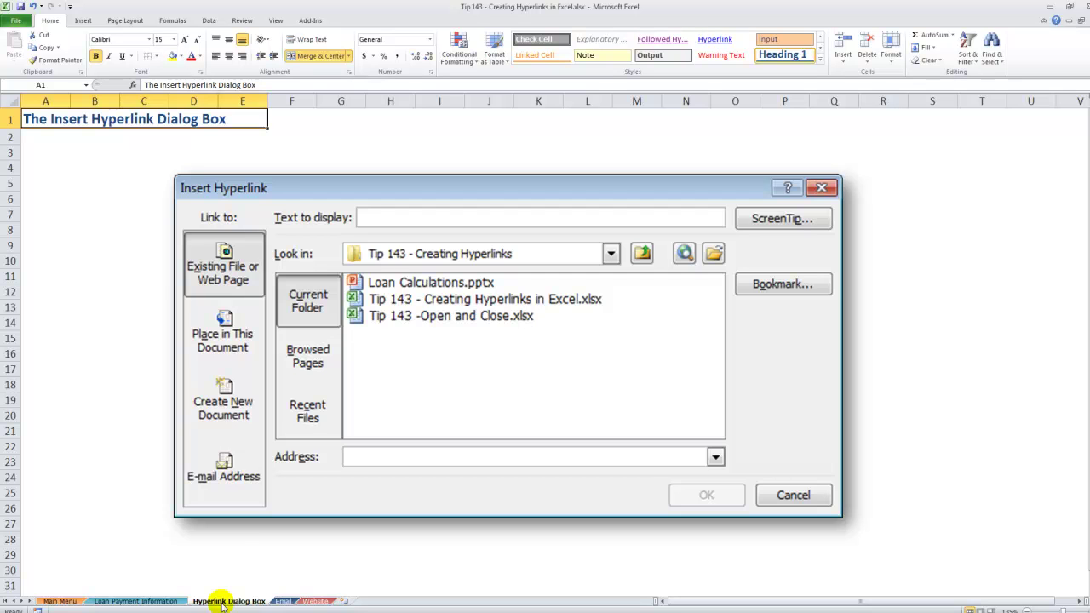
Return to the Main Menu via the dialog picture, then re-follow and re-test the Picture of Dialog Box link
click(212, 339)
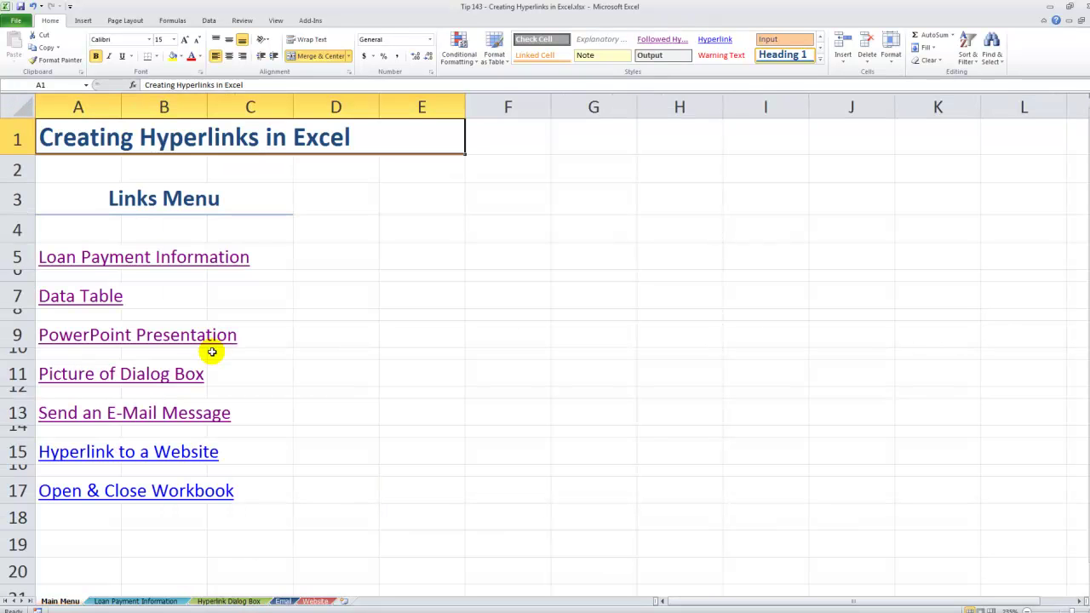
click(138, 383)
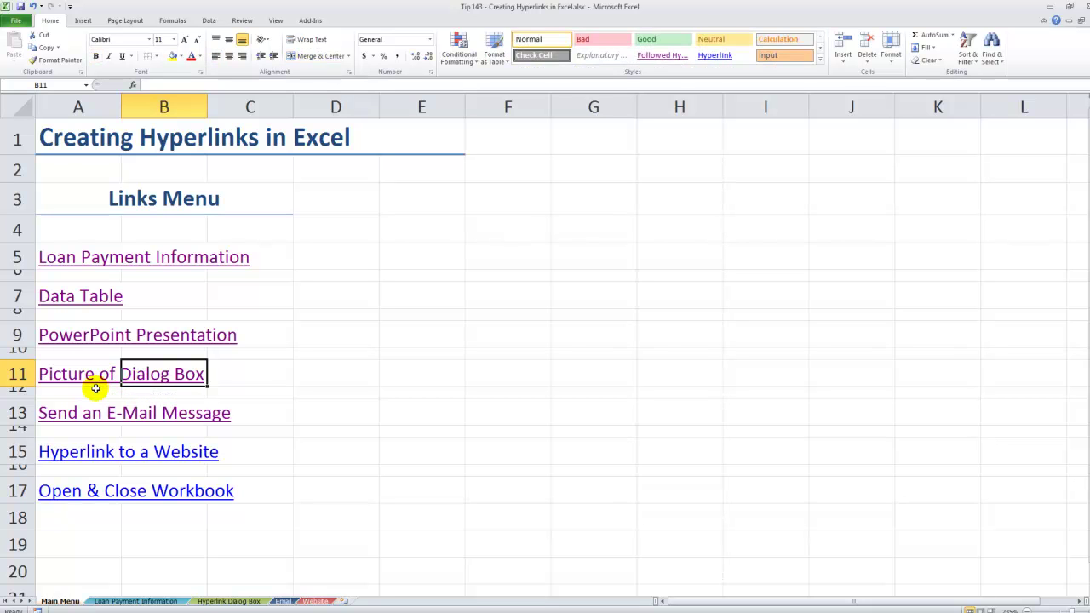
click(96, 385)
click(98, 384)
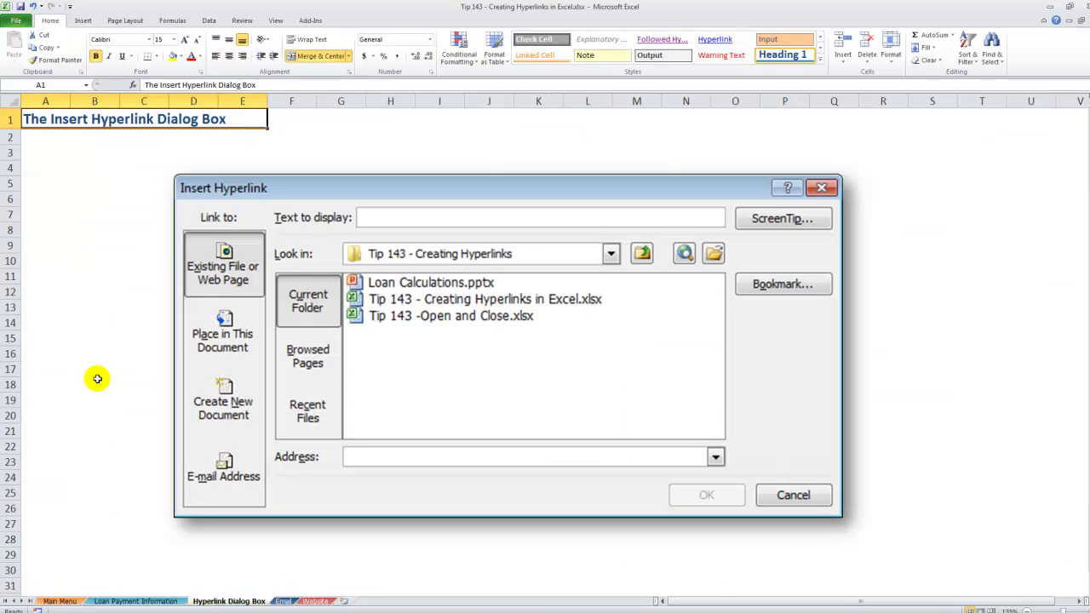
click(281, 551)
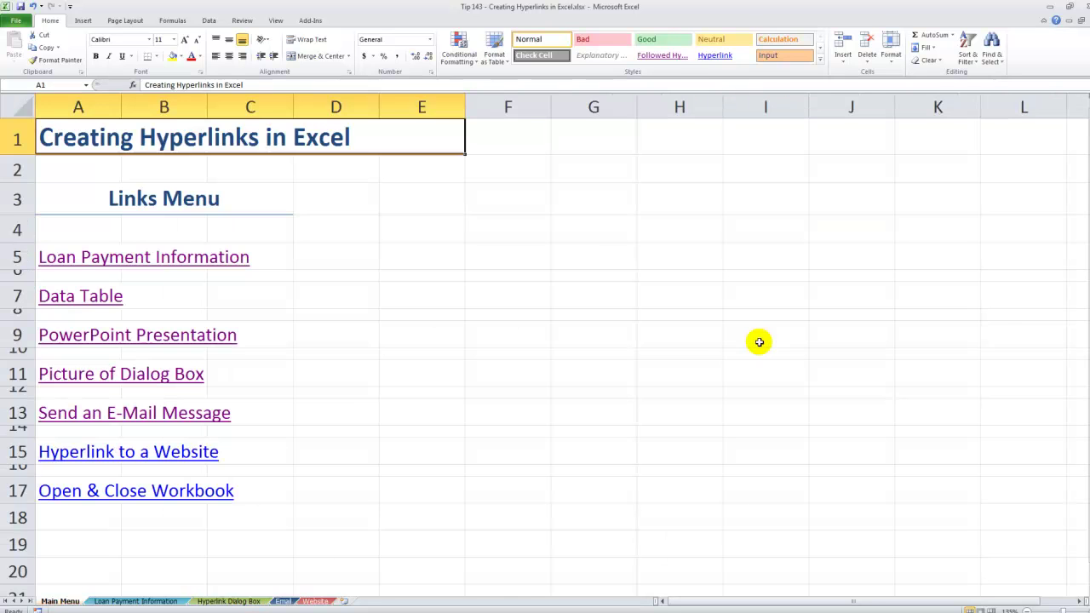
scroll(759, 342, up, 3)
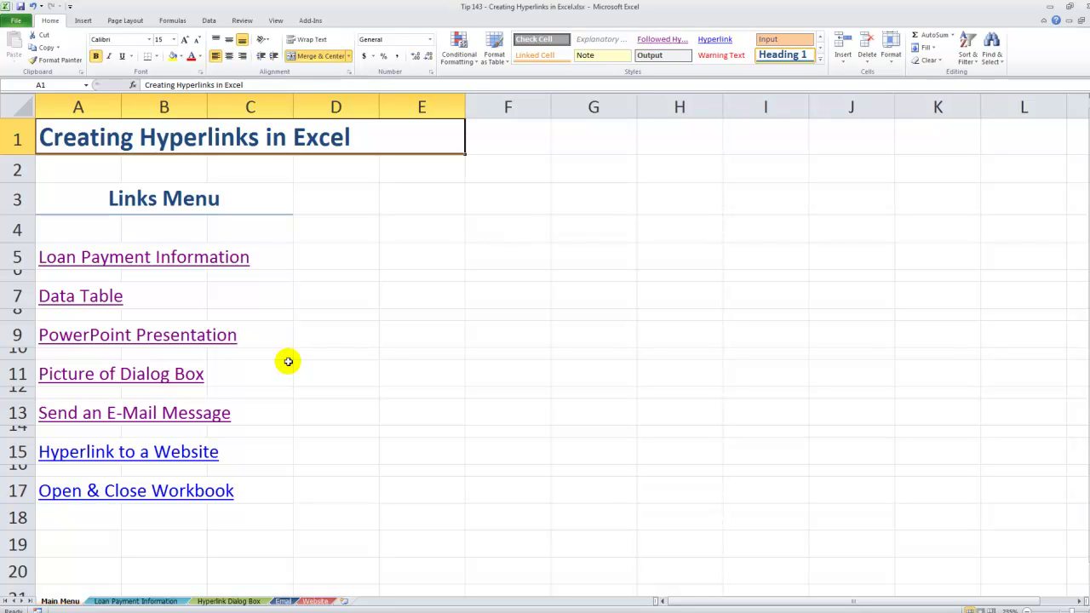
Follow the Hyperlink to a Website link and select cell H1 holding 'Return to Main Menu'
click(161, 434)
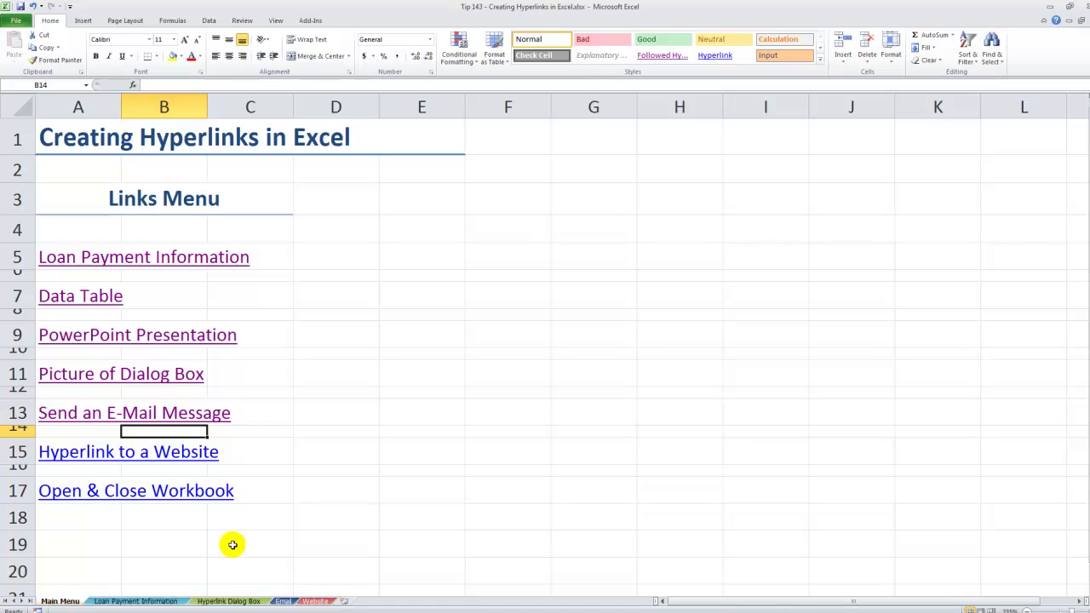
click(87, 450)
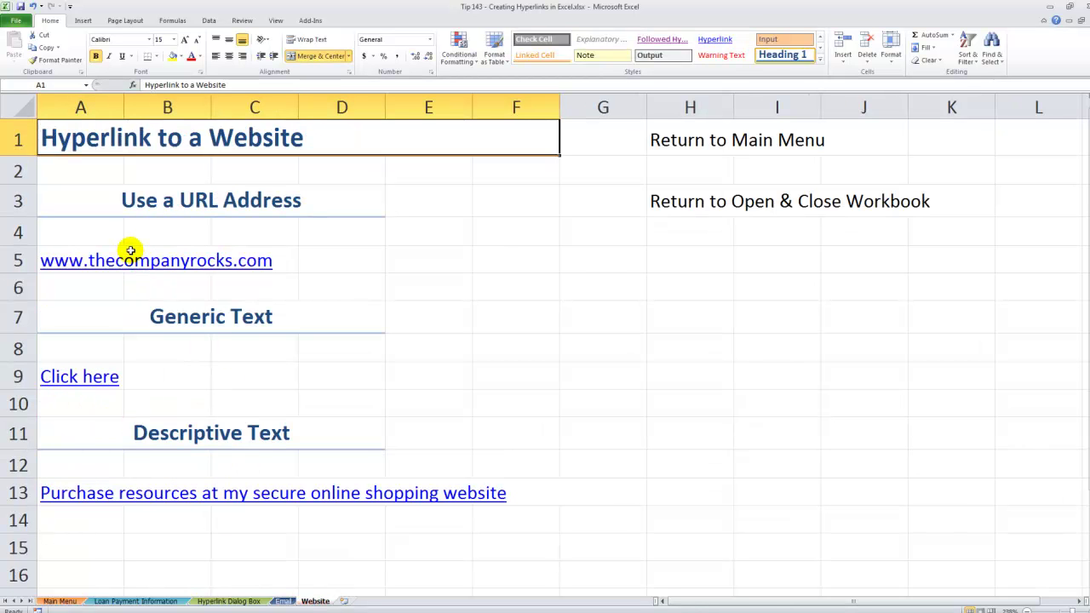
click(105, 235)
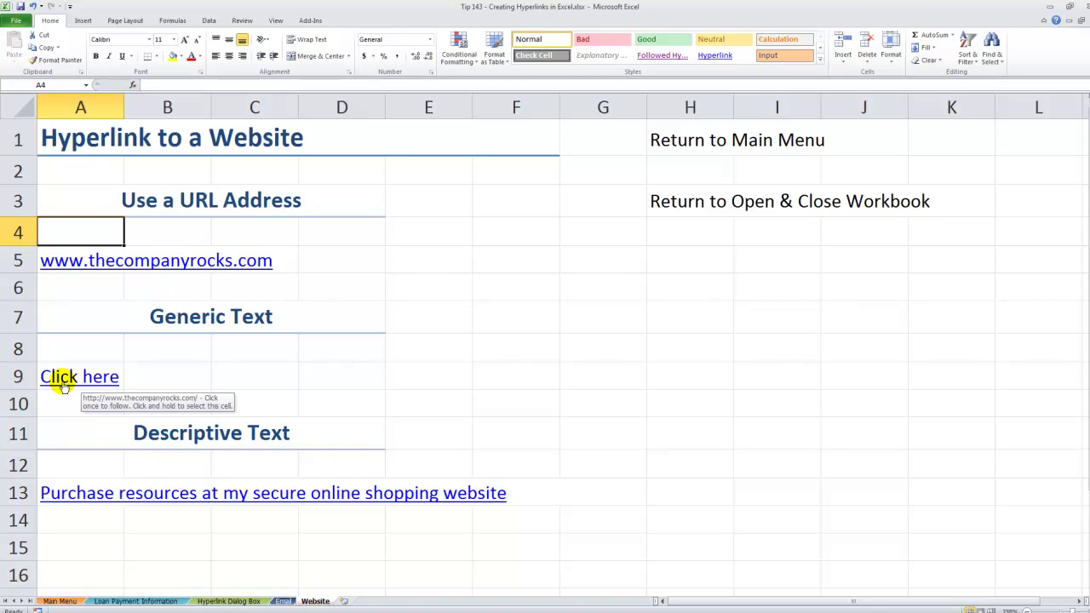
click(692, 140)
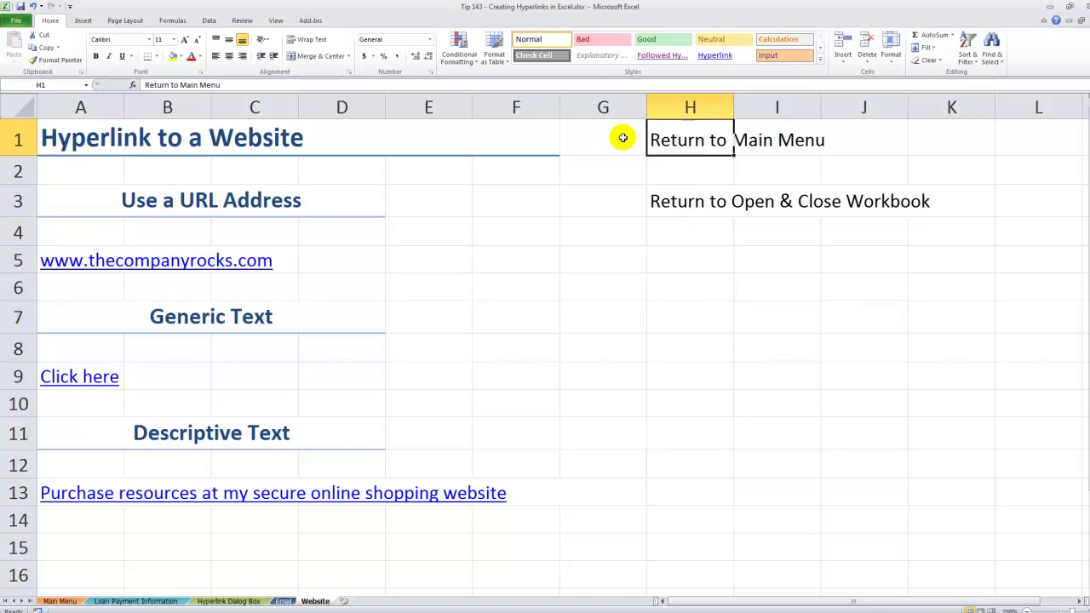
click(83, 21)
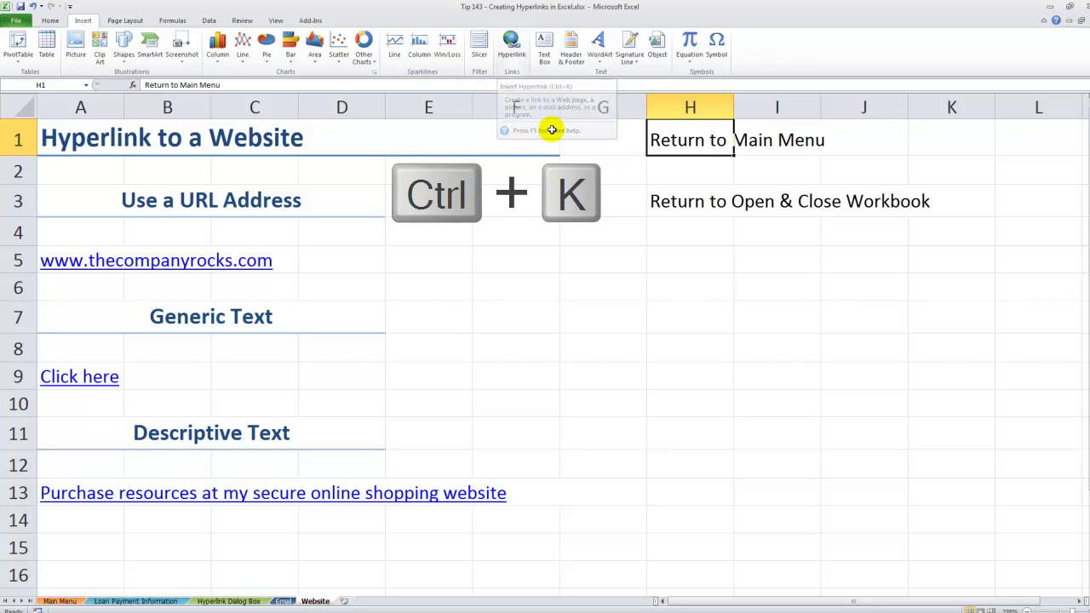
Create a link on H1 to Main Menu with display text 'Return to Main Excel Menu'
key(ctrl+k)
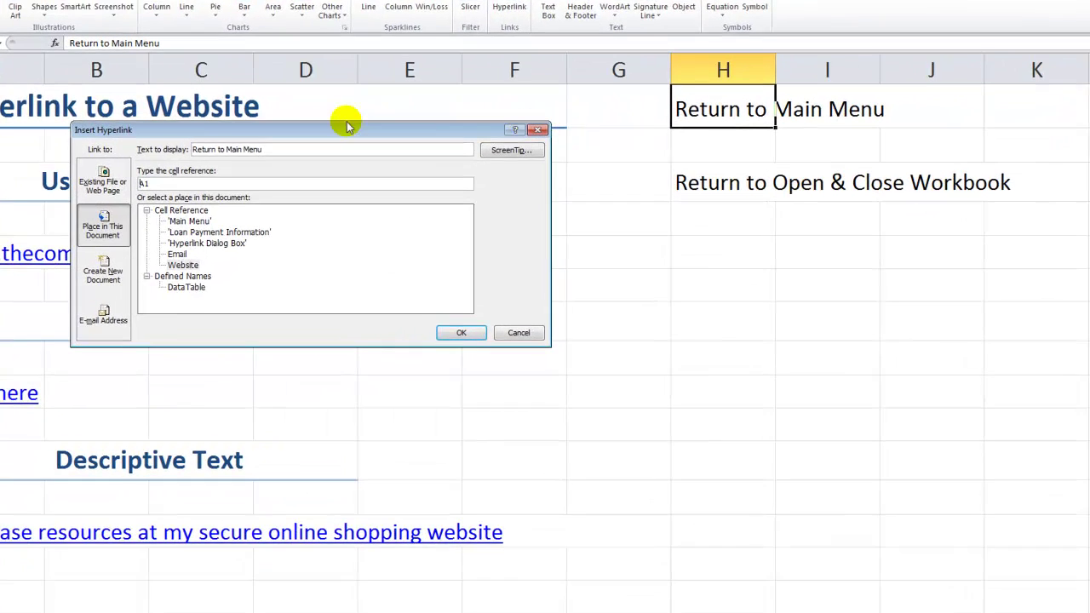
drag(340, 140, 473, 148)
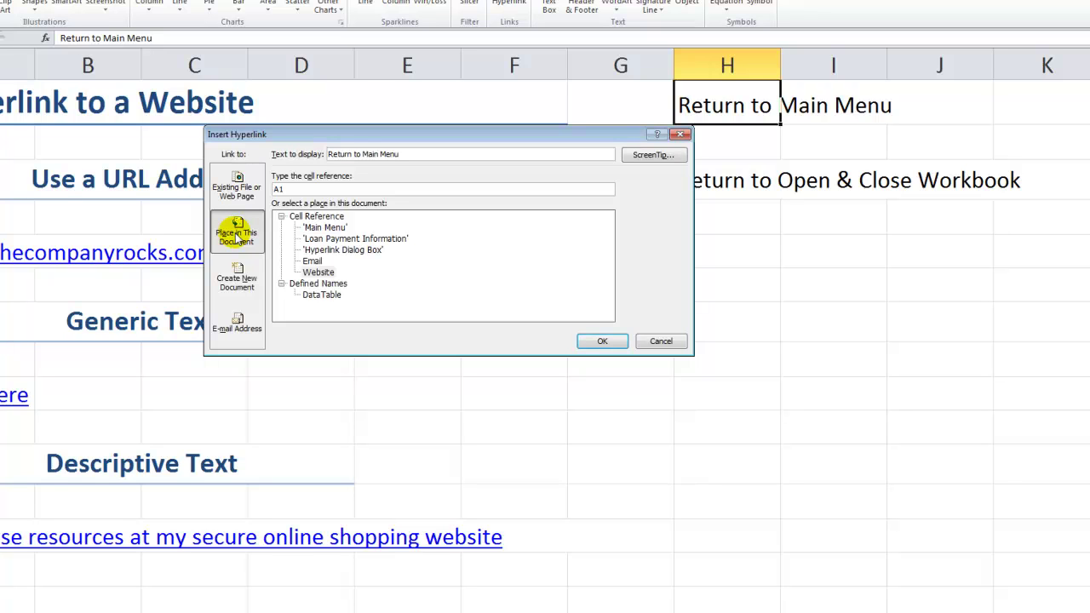
click(327, 228)
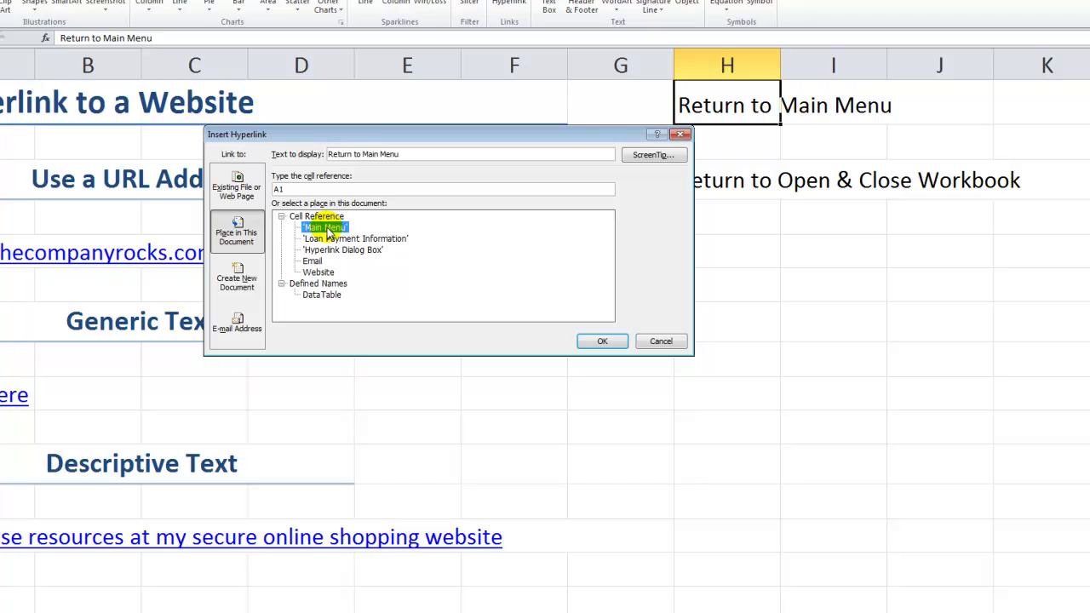
click(378, 154)
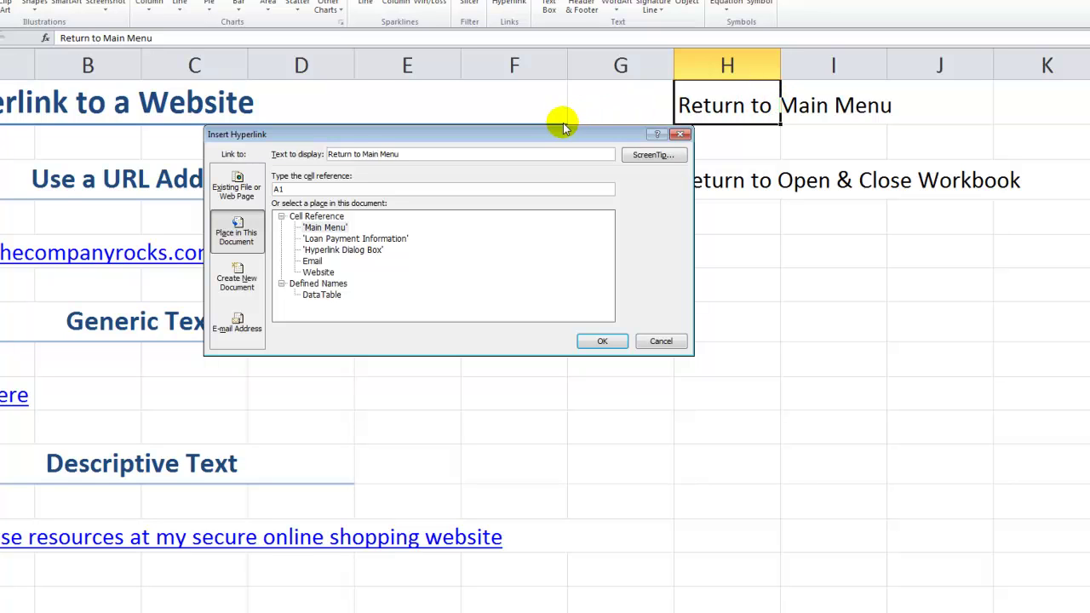
text(Exce)
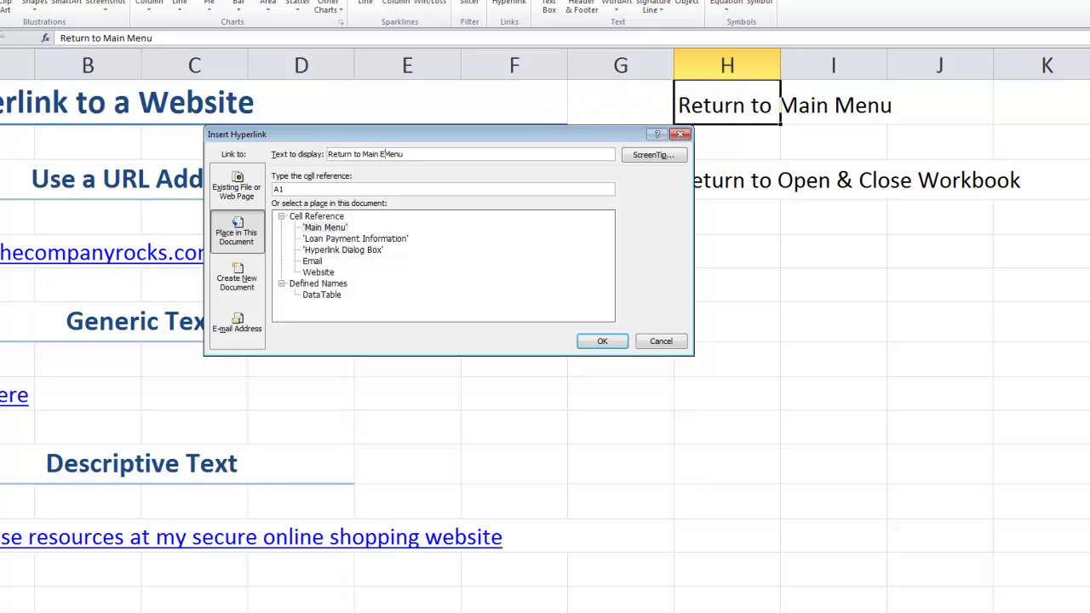
text(l)
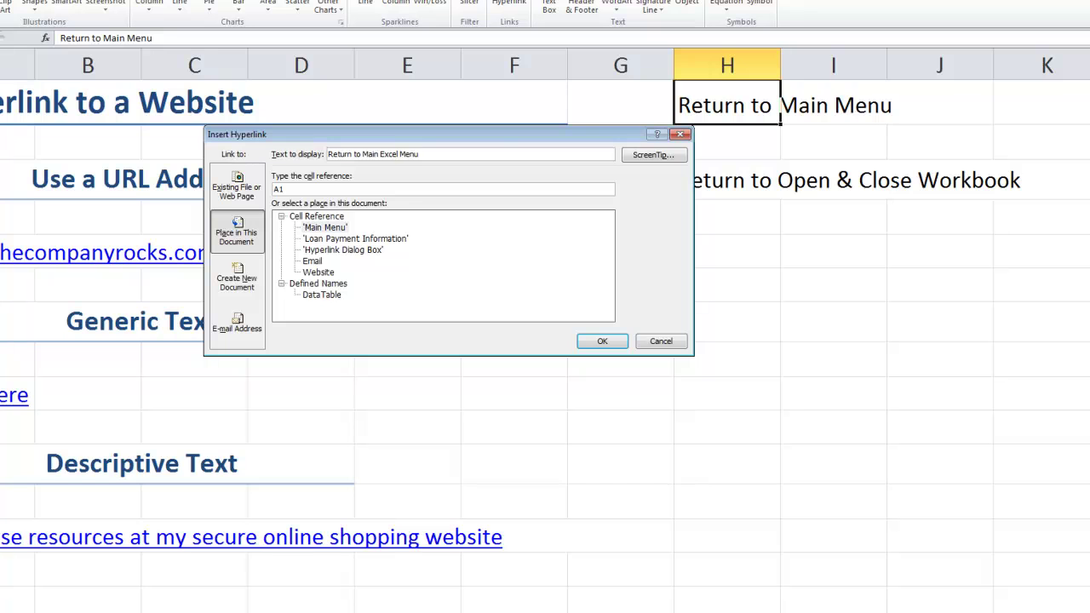
Set the link's target cell reference to C1 on the Main Menu sheet
click(319, 228)
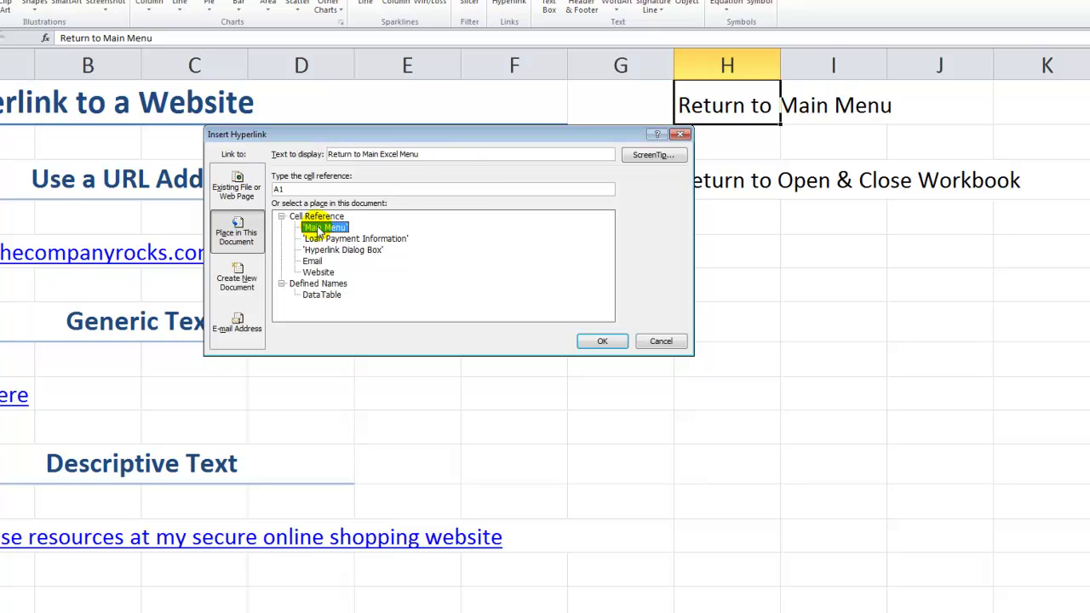
double_click(288, 187)
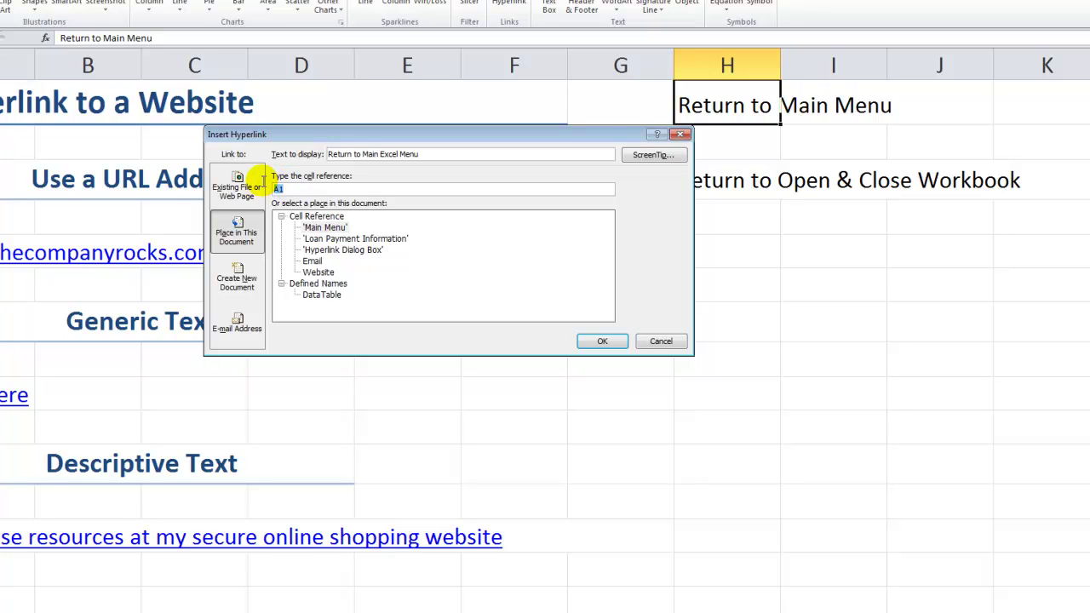
text(C1)
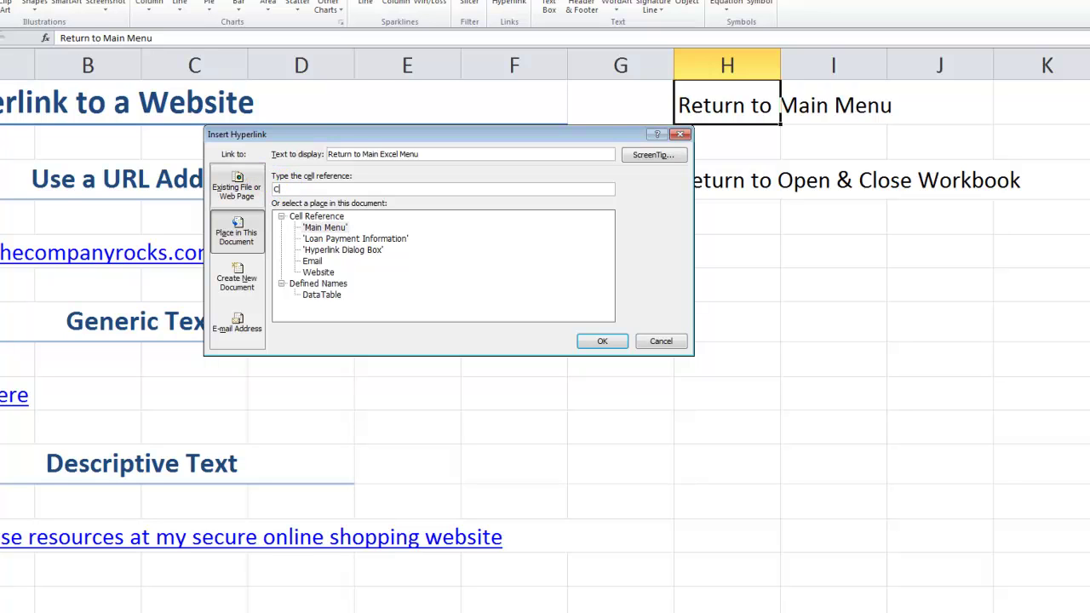
click(644, 159)
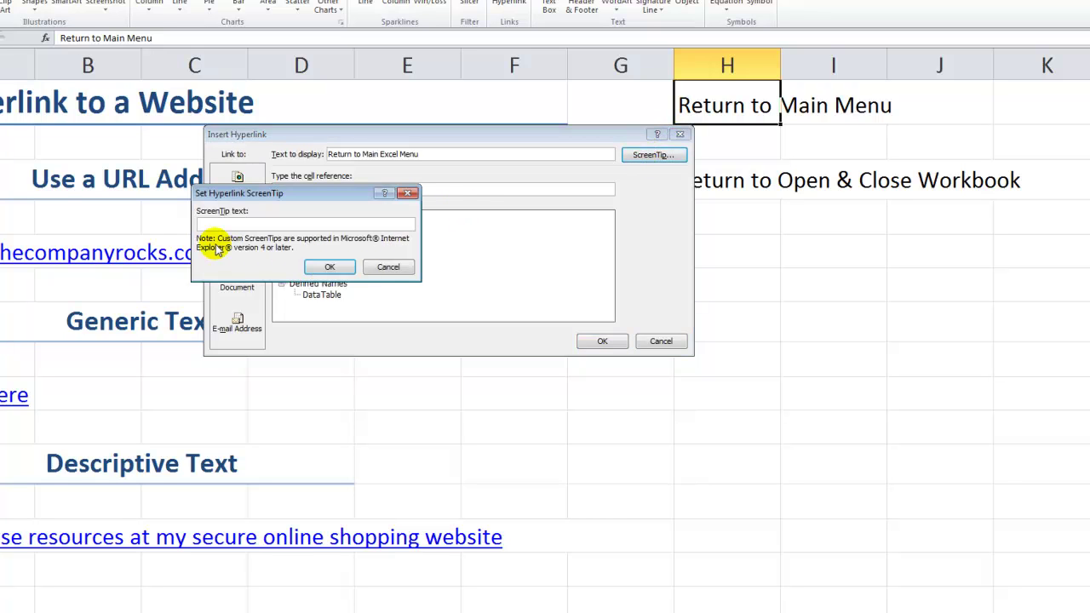
Enter 'Click here to return to the main menus' as the link's ScreenTip and confirm it
text(C)
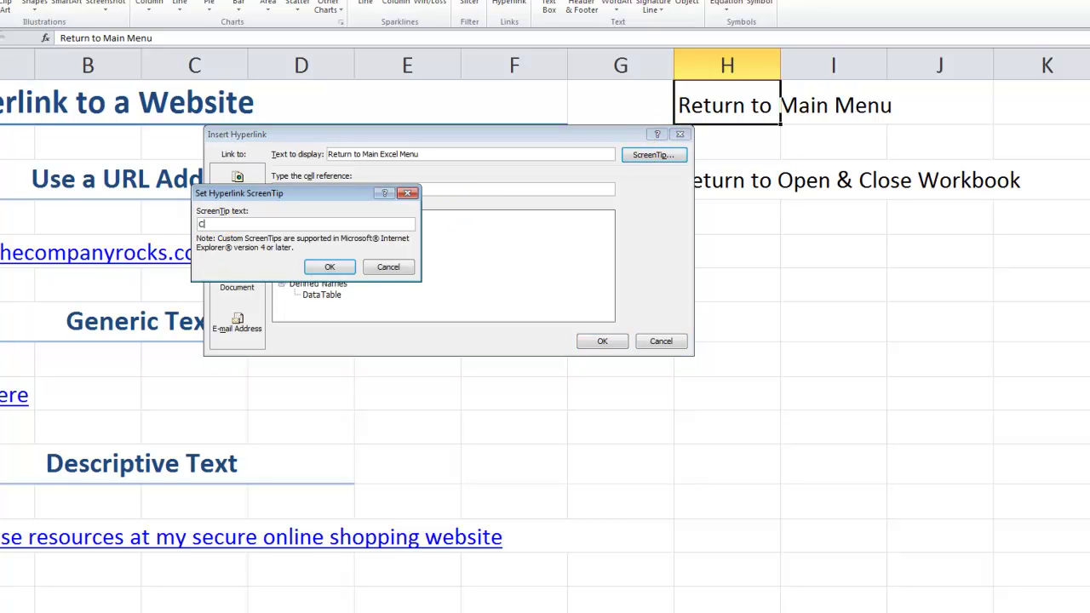
text(lick here to return to the main menus)
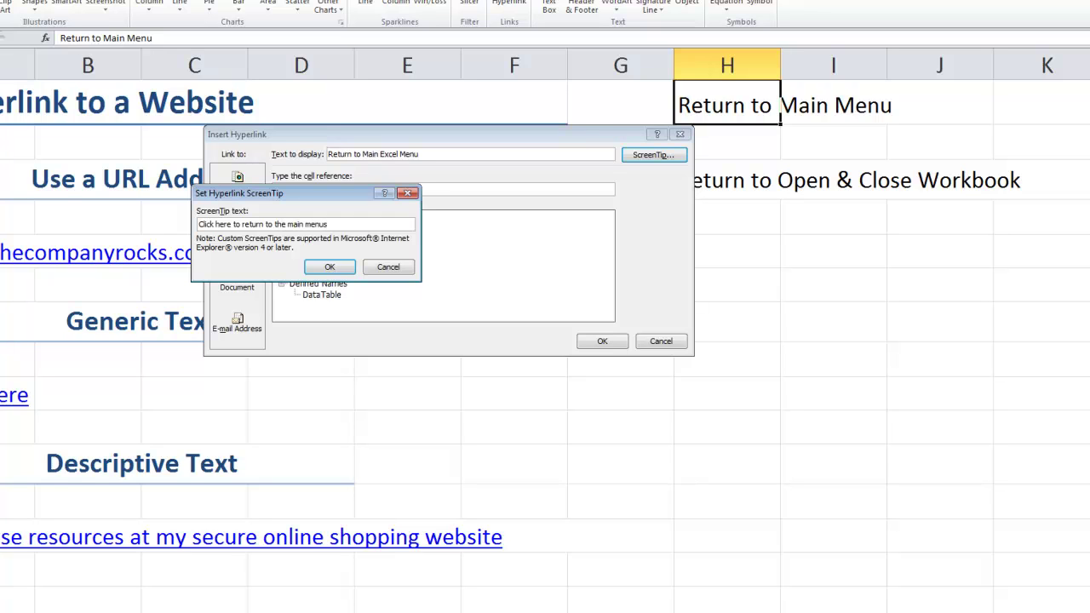
click(330, 267)
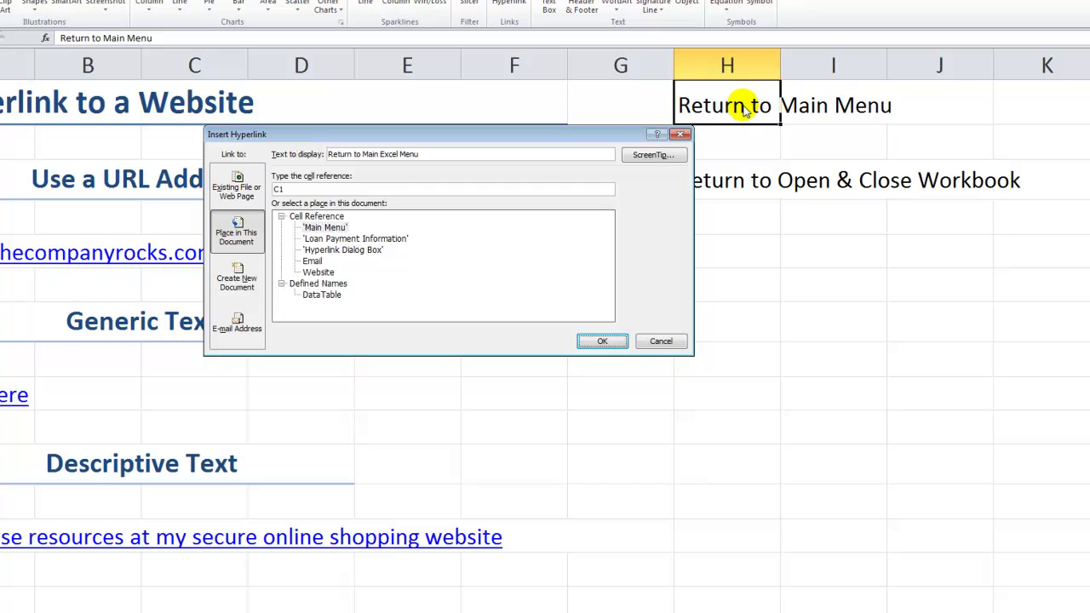
Apply the Main Menu hyperlink to H1, then select H1 through K1 without following the link
click(594, 340)
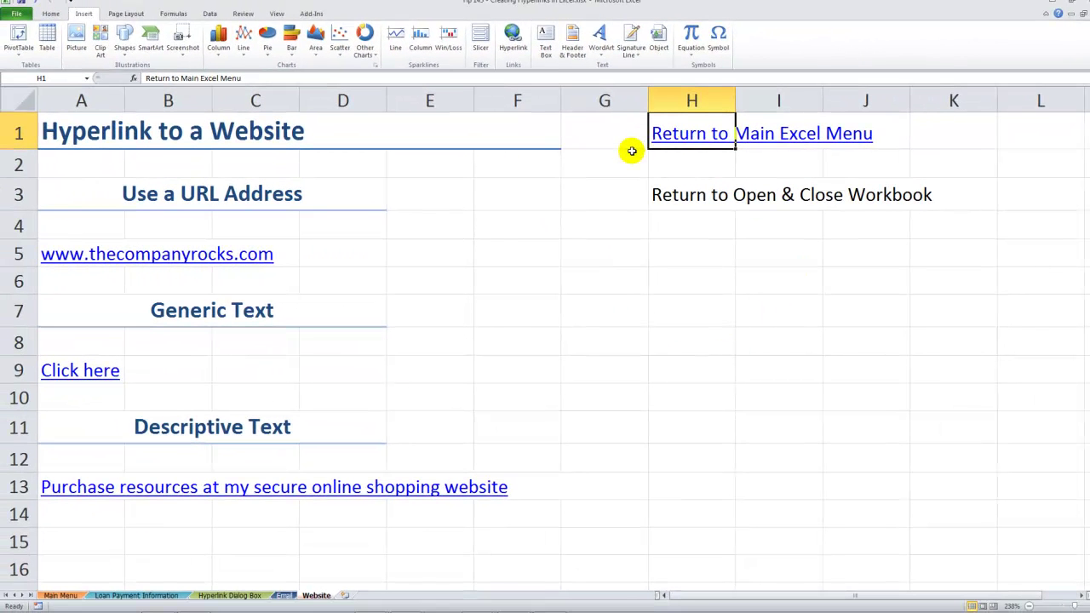
click(631, 151)
key(Up)
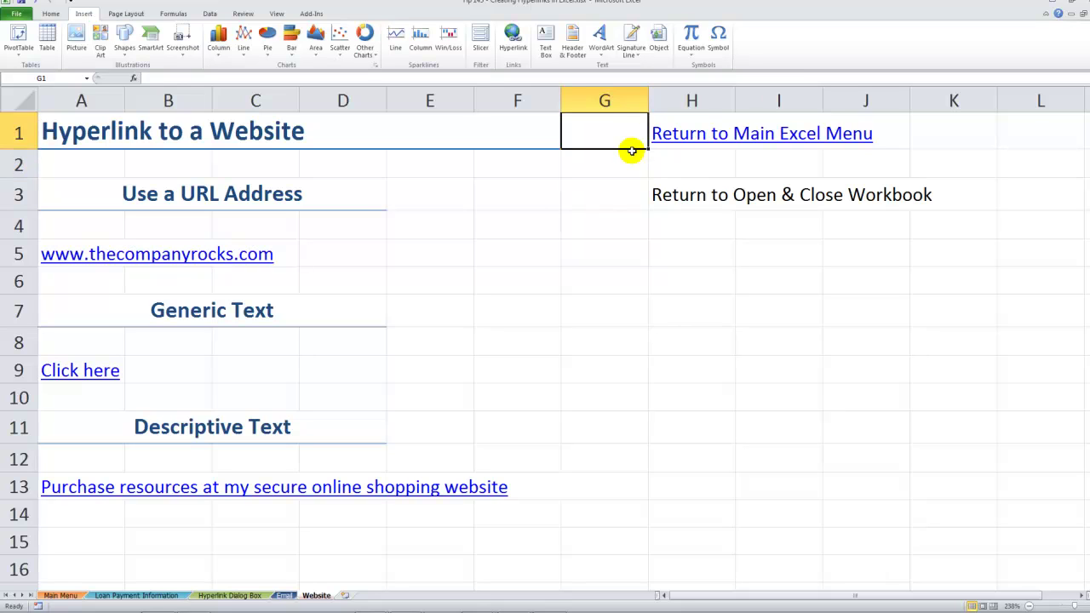
key(Right)
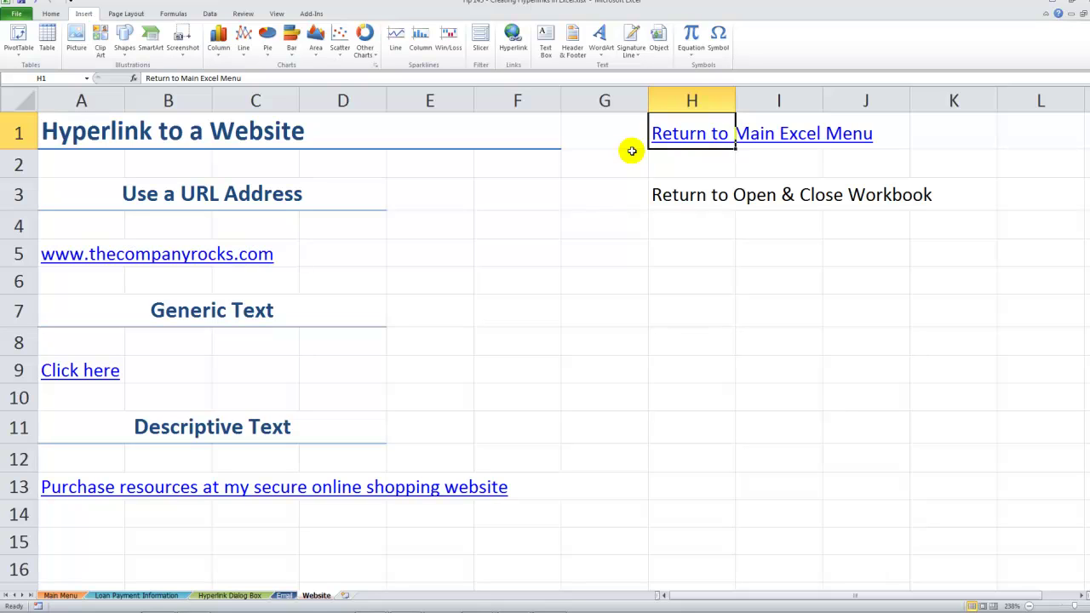
key(shift+Right)
key(shift+Right)
key(shift+Right)
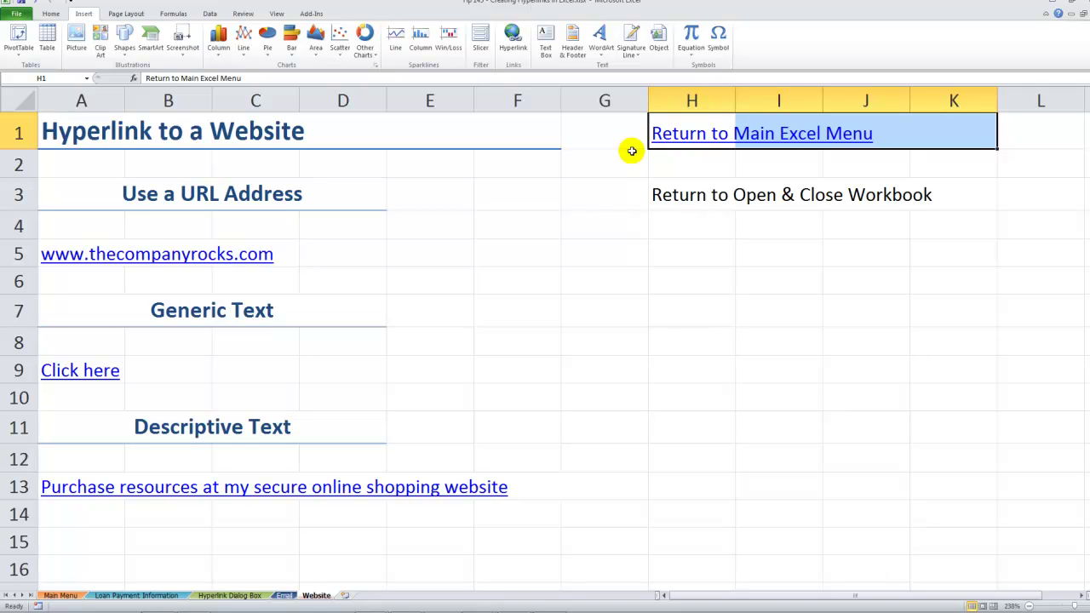
Merge & Center H1:K1 from the Home tab, then click an empty cell
click(51, 15)
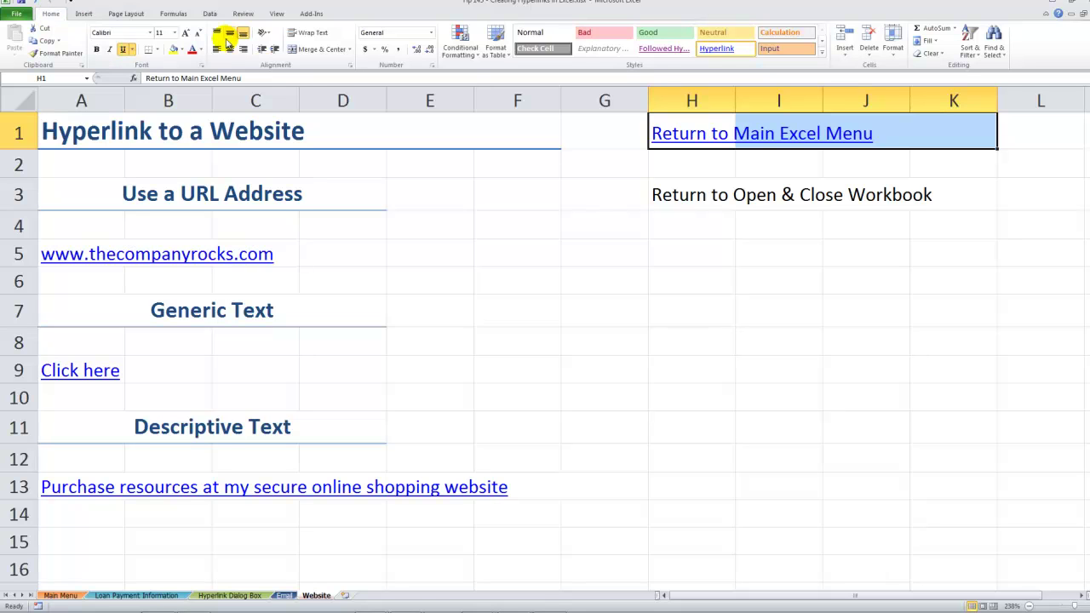
click(322, 49)
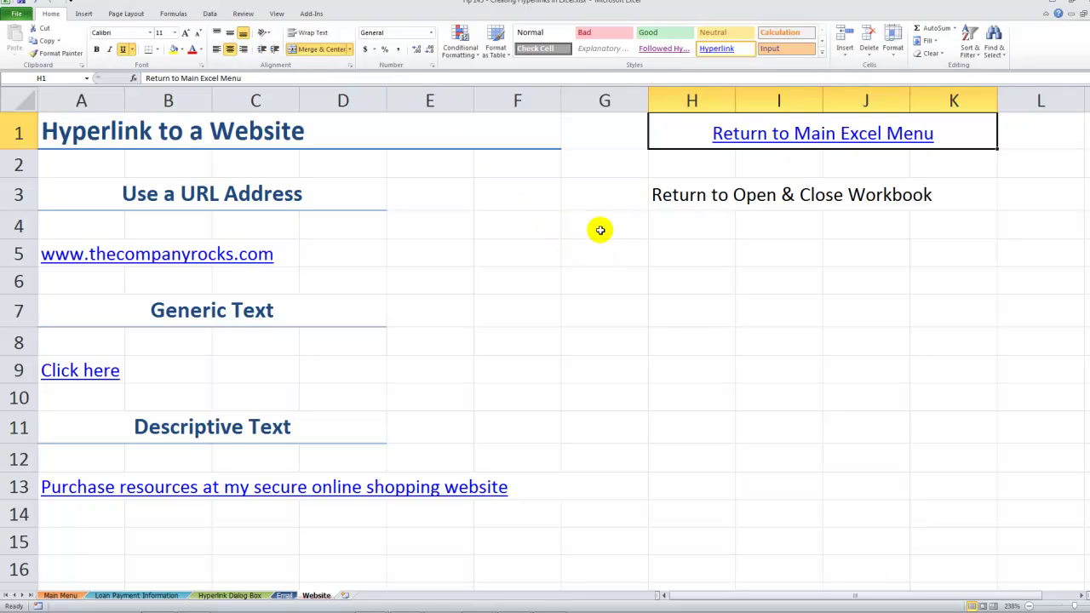
click(600, 228)
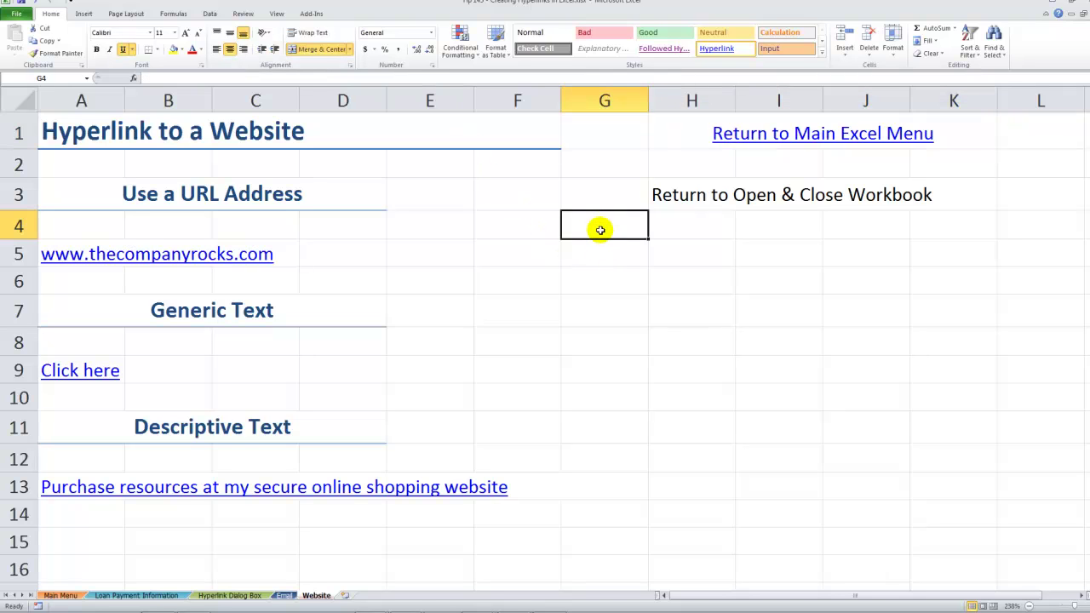
Link H3 to the existing file Tip 143 -Open and Close.xlsx
click(683, 195)
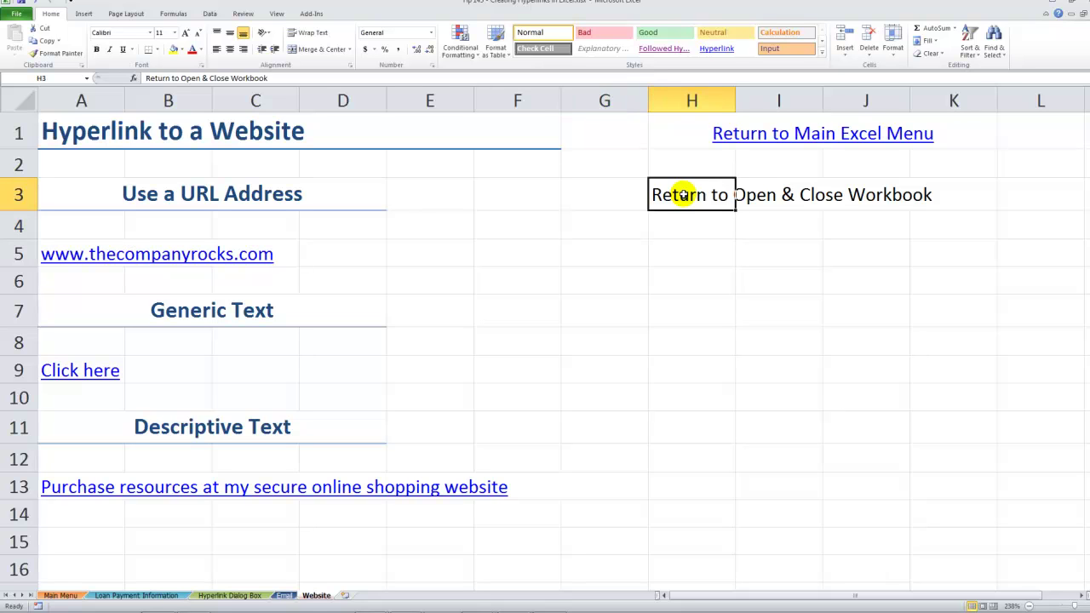
key(ctrl+k)
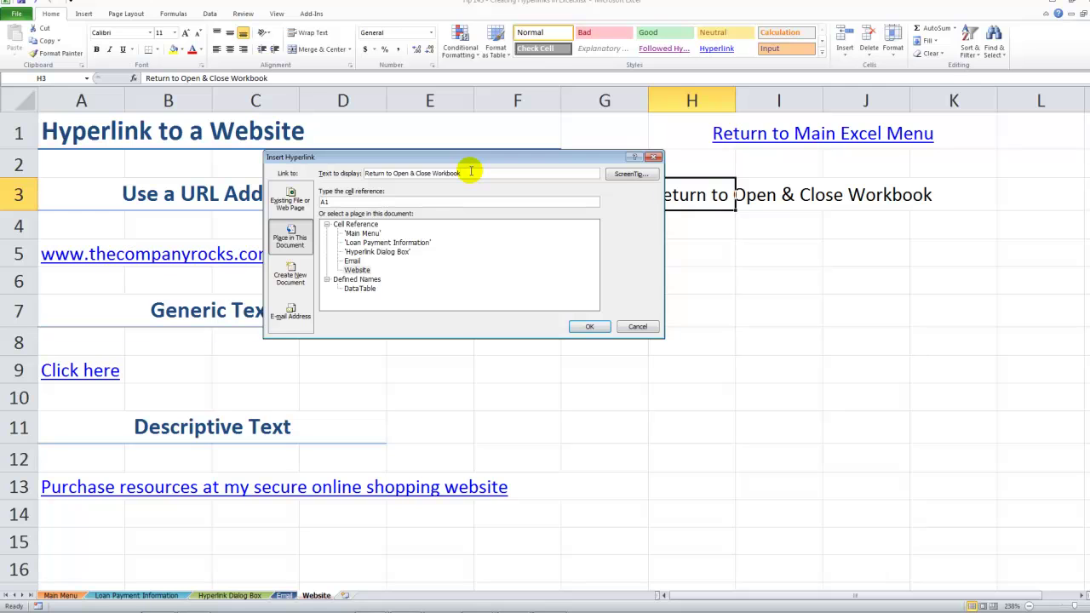
click(333, 201)
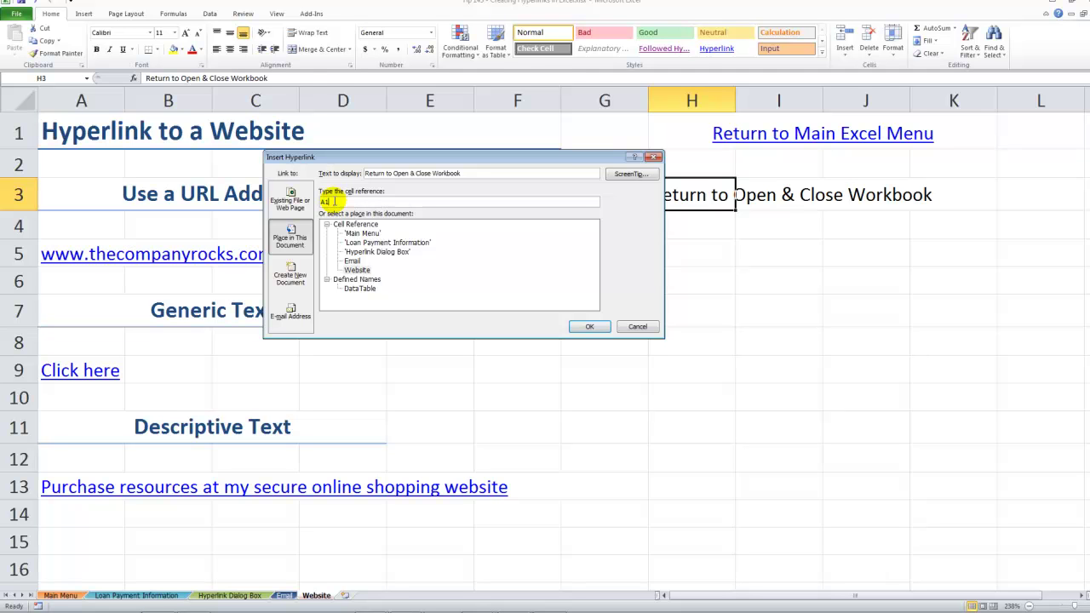
click(292, 204)
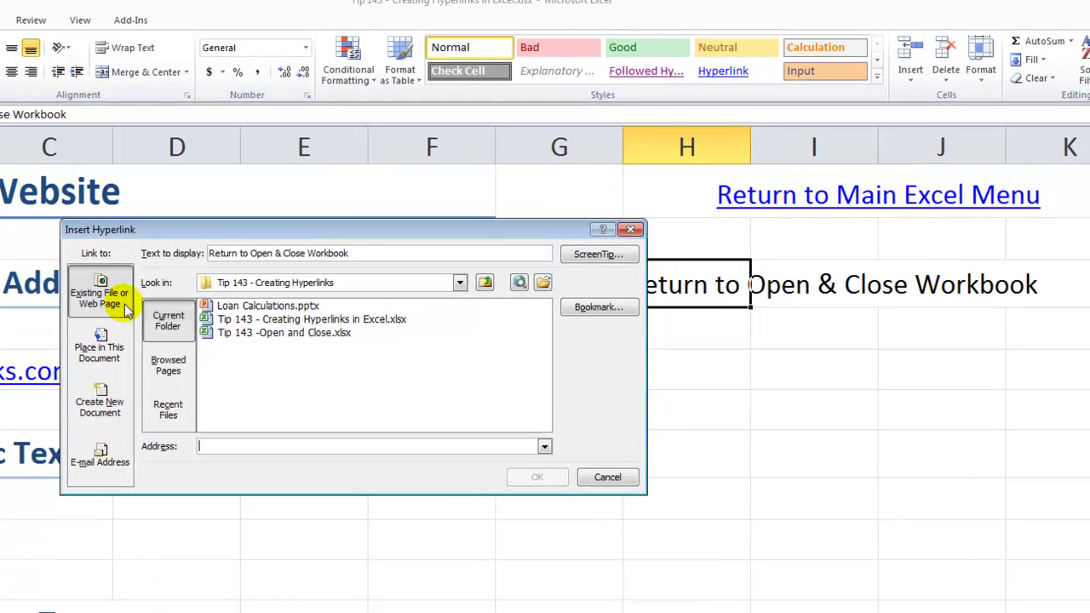
click(251, 335)
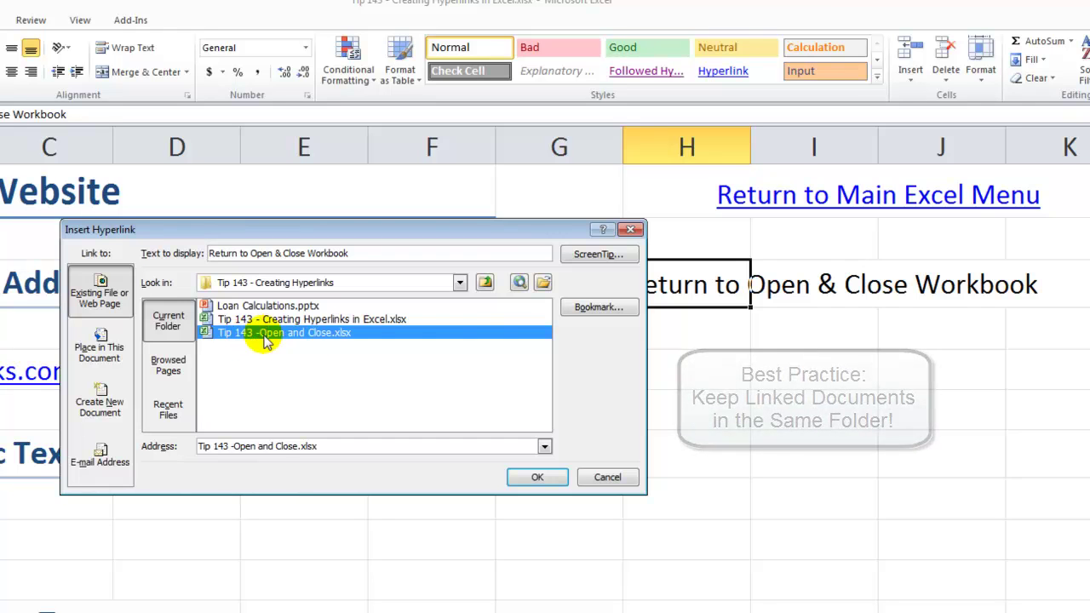
Give the H3 link the ScreenTip 'Click to return to the Open and Close Workbook'
click(582, 255)
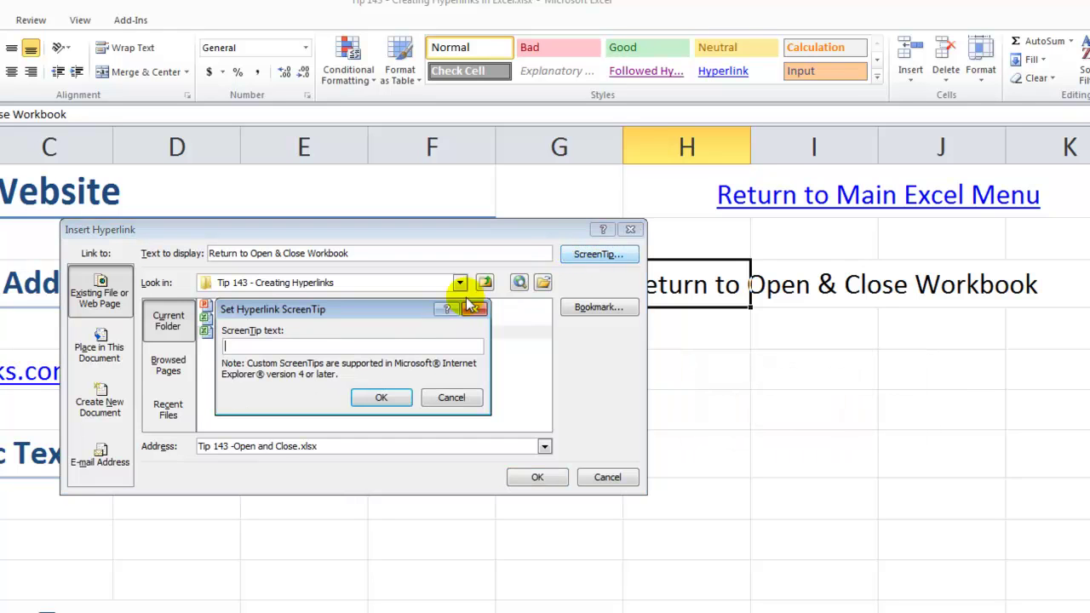
text(C)
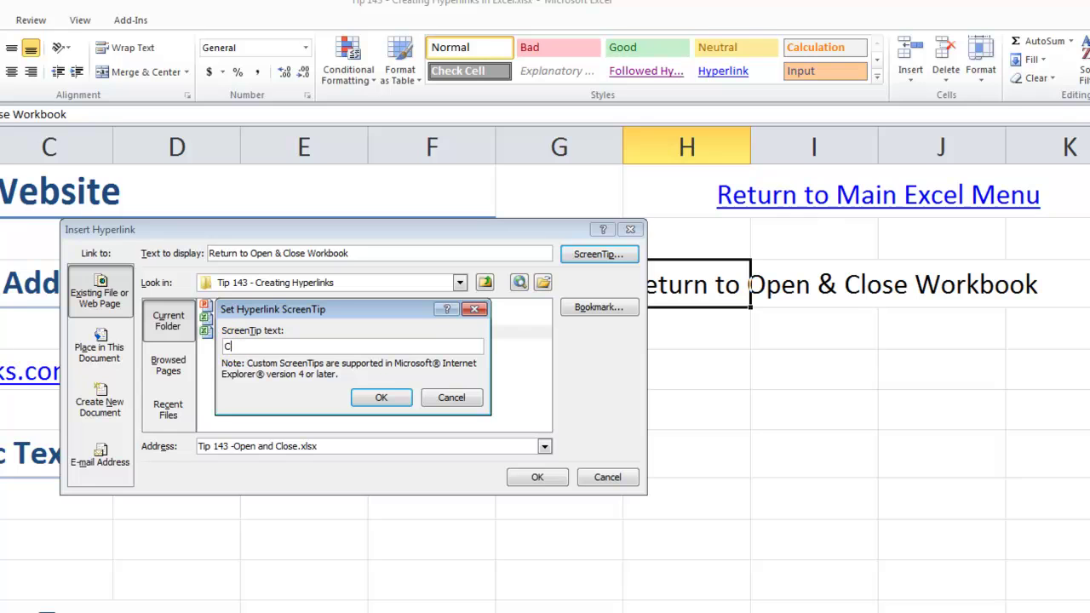
text(lick to return to the Open and Close Workbook)
click(358, 400)
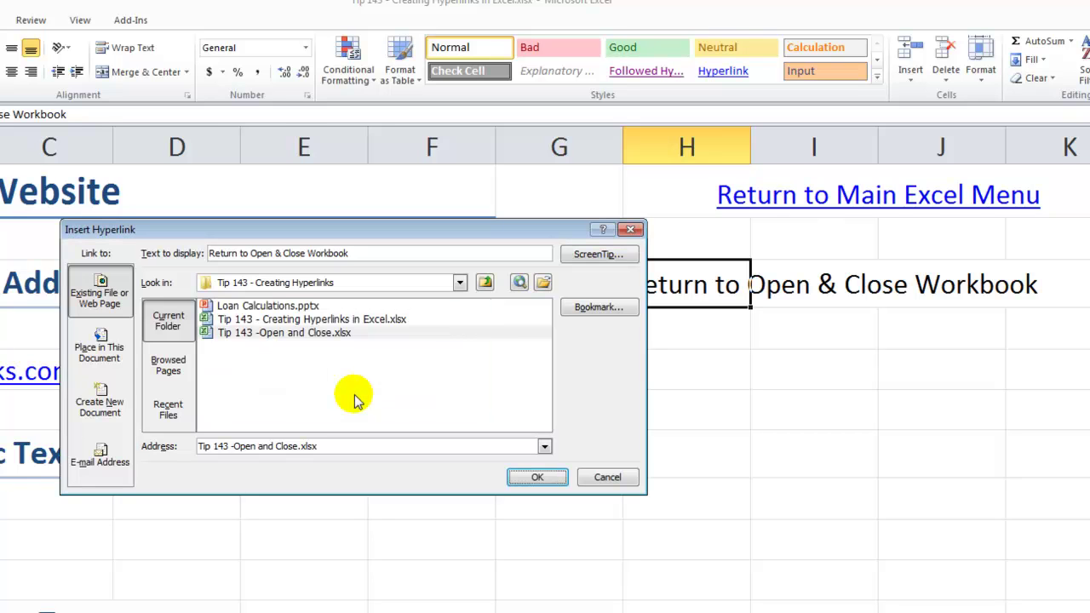
Finish the H3 link, test it by opening the Open and Close workbook, then return
click(537, 477)
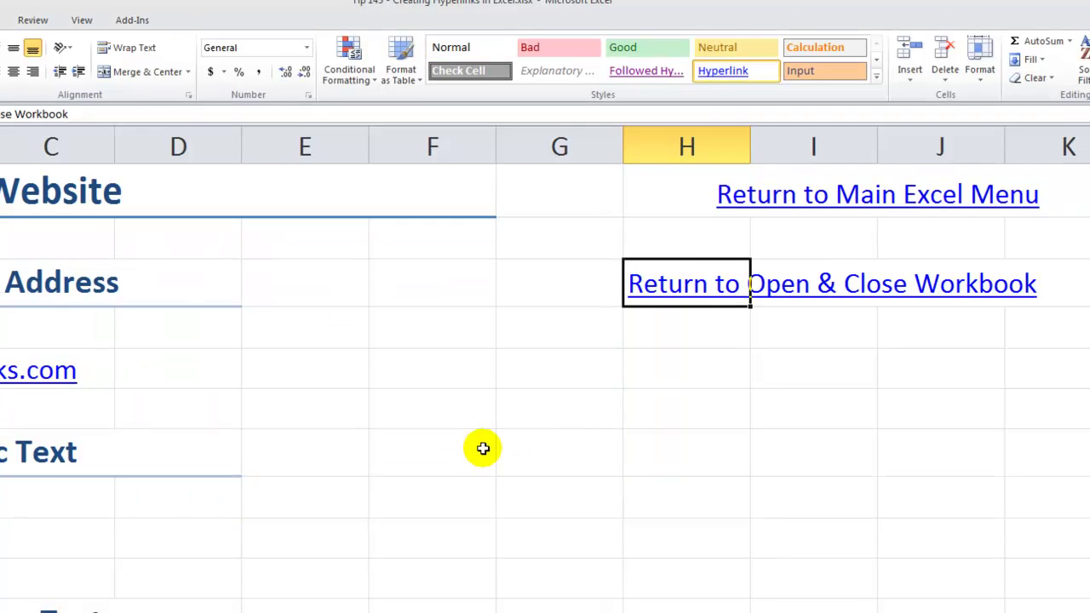
click(681, 322)
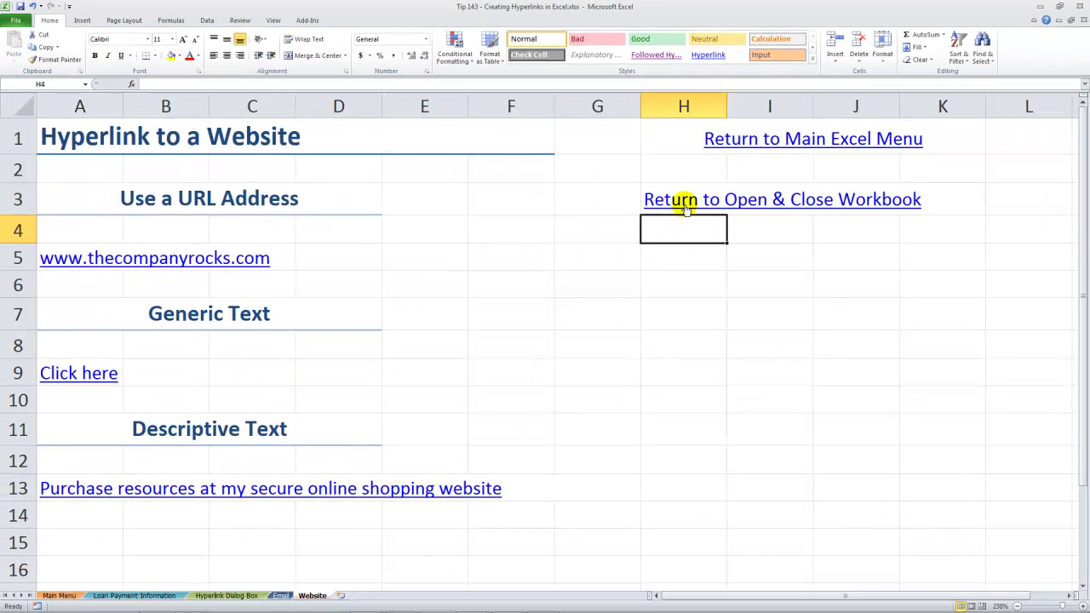
click(686, 204)
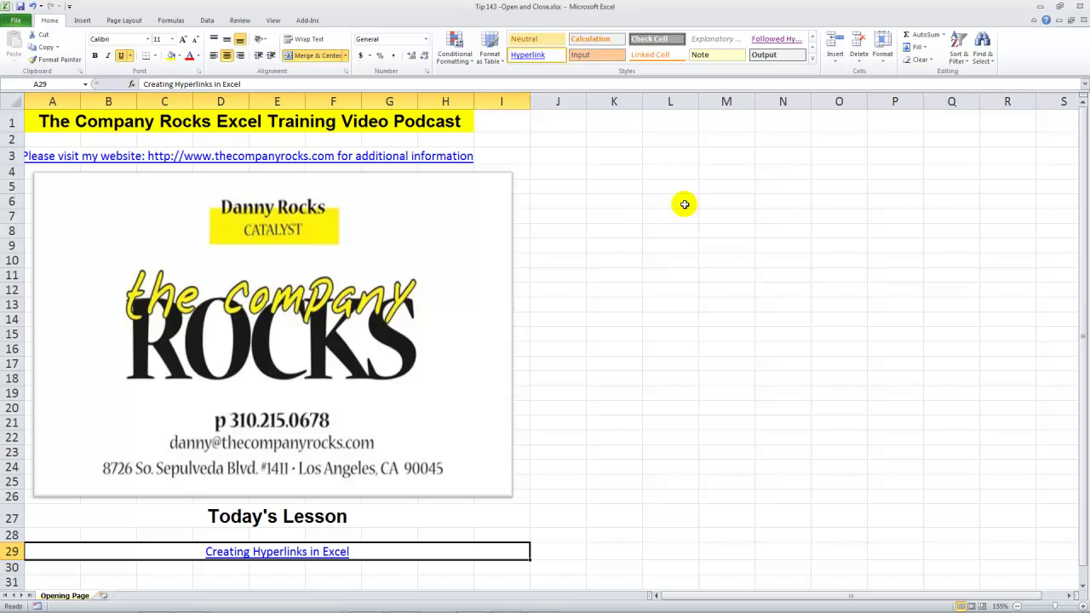
click(272, 554)
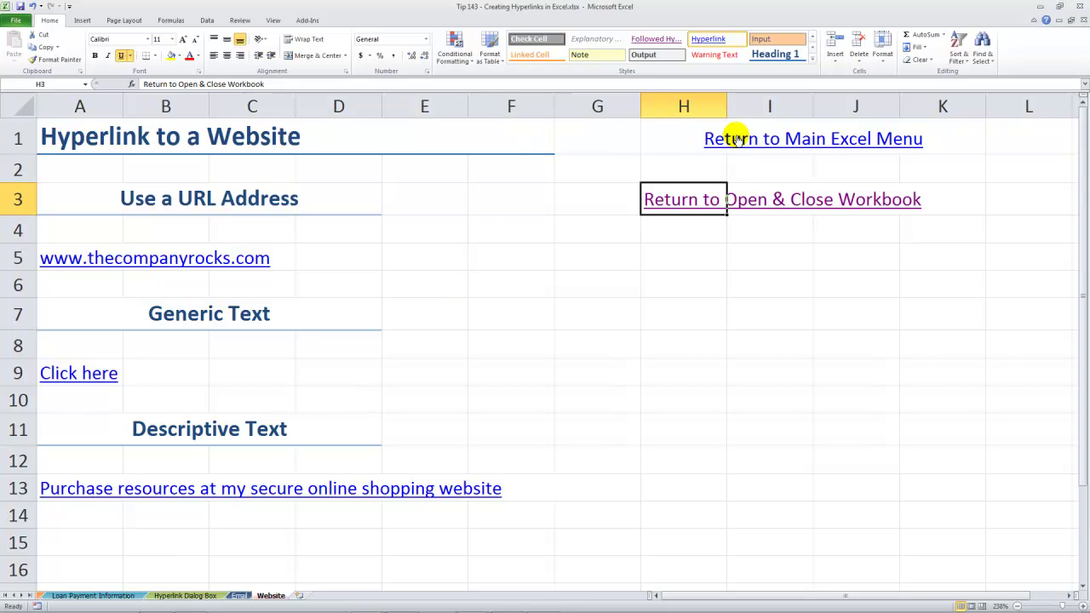
Follow the Return to Main Excel Menu link back to the Main Menu sheet
click(720, 169)
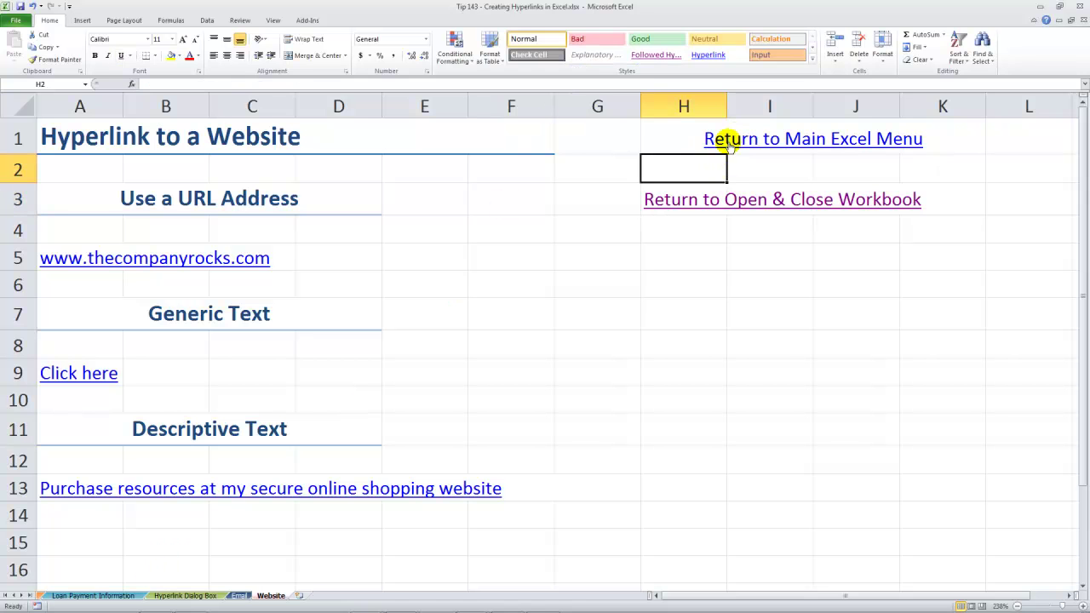
click(730, 143)
click(730, 143)
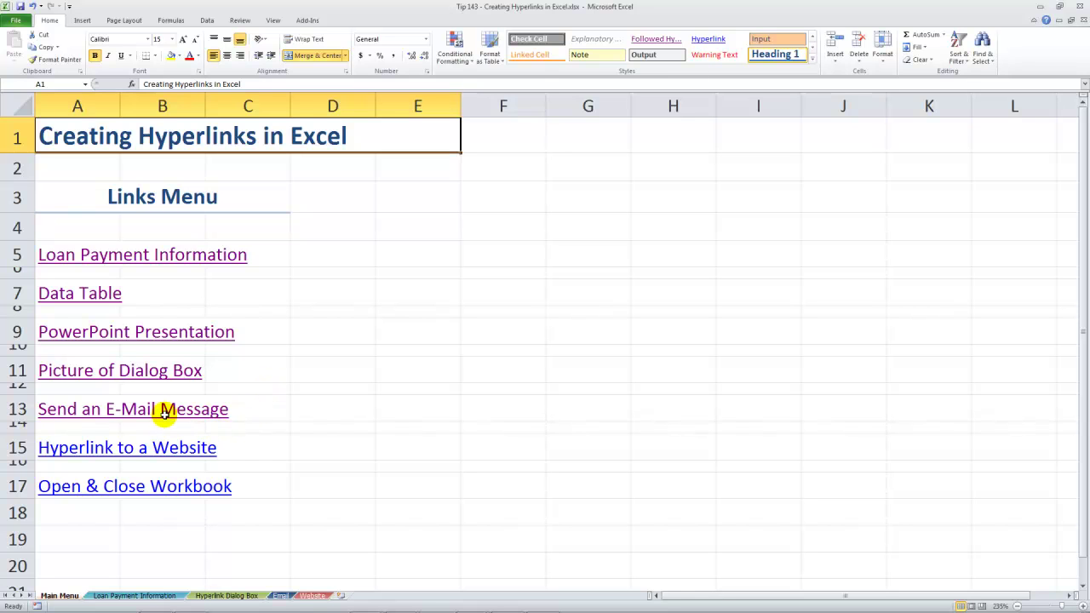
click(221, 426)
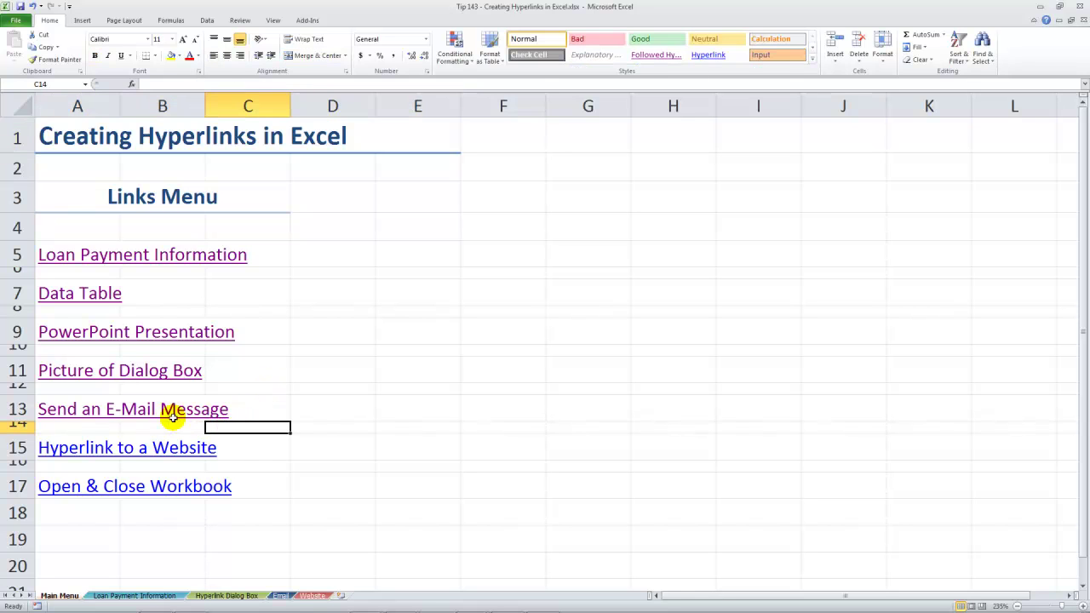
Open the Email sheet, test the e-mail link, and close the new message
click(91, 409)
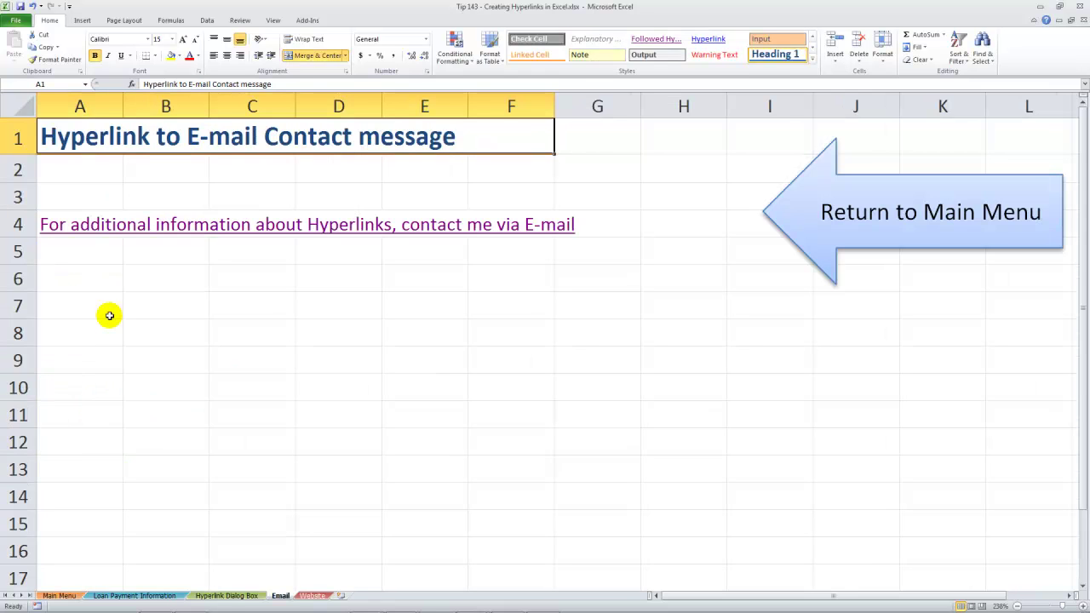
click(111, 230)
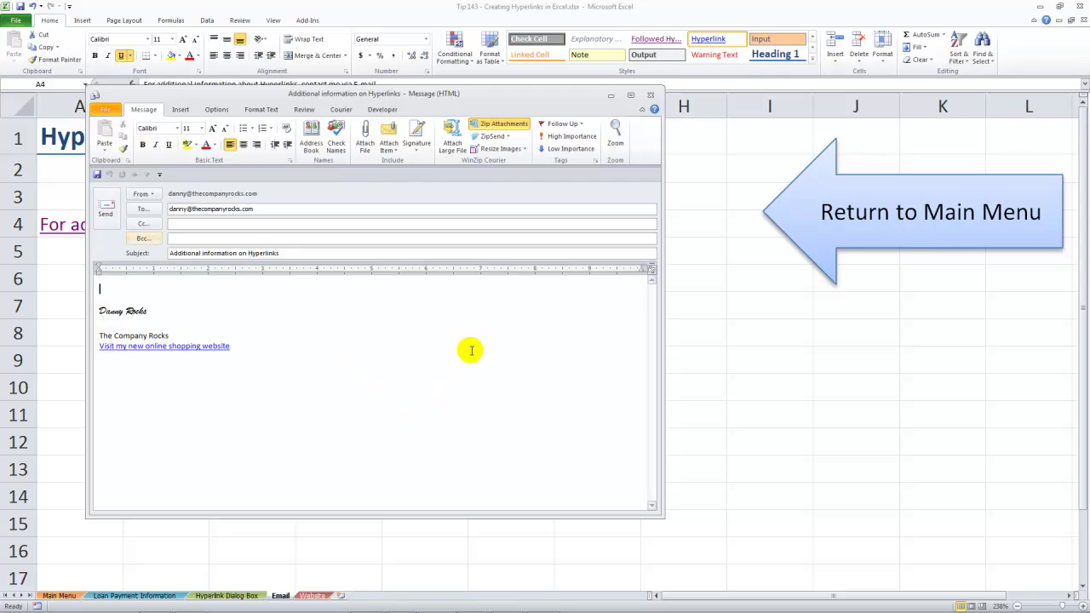
key(Escape)
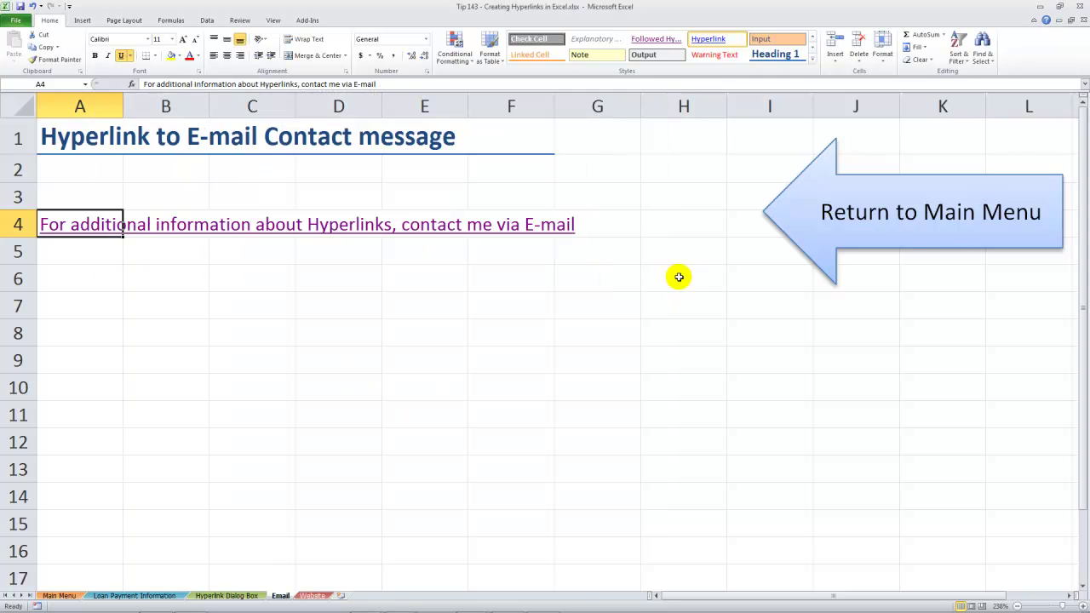
Review the e-mail link's address and subject in Edit Hyperlink, keeping them unchanged
click(193, 201)
right_click(189, 226)
right_click(98, 227)
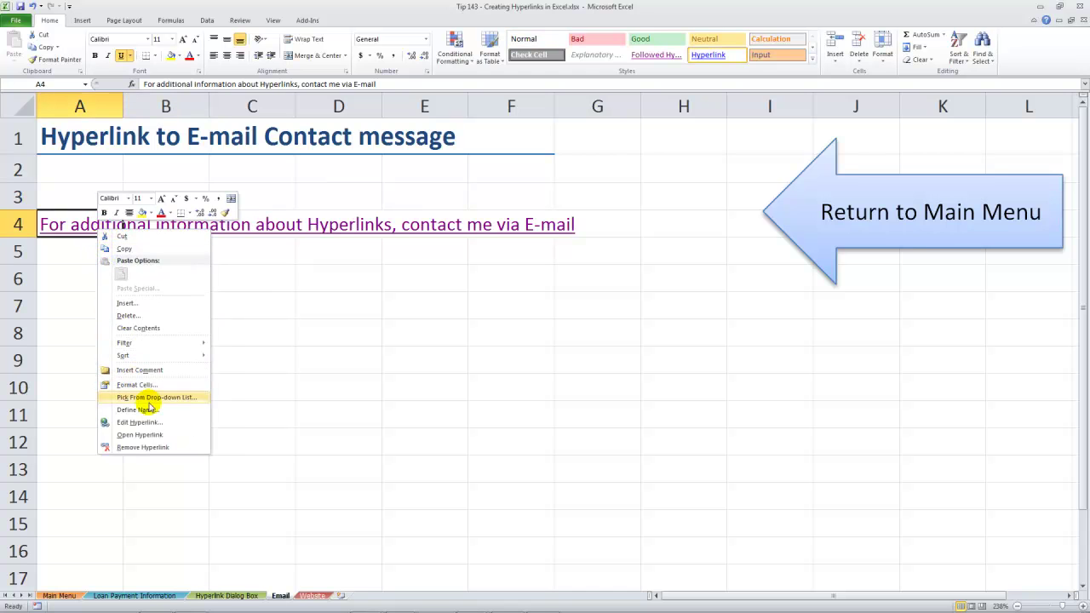
click(145, 422)
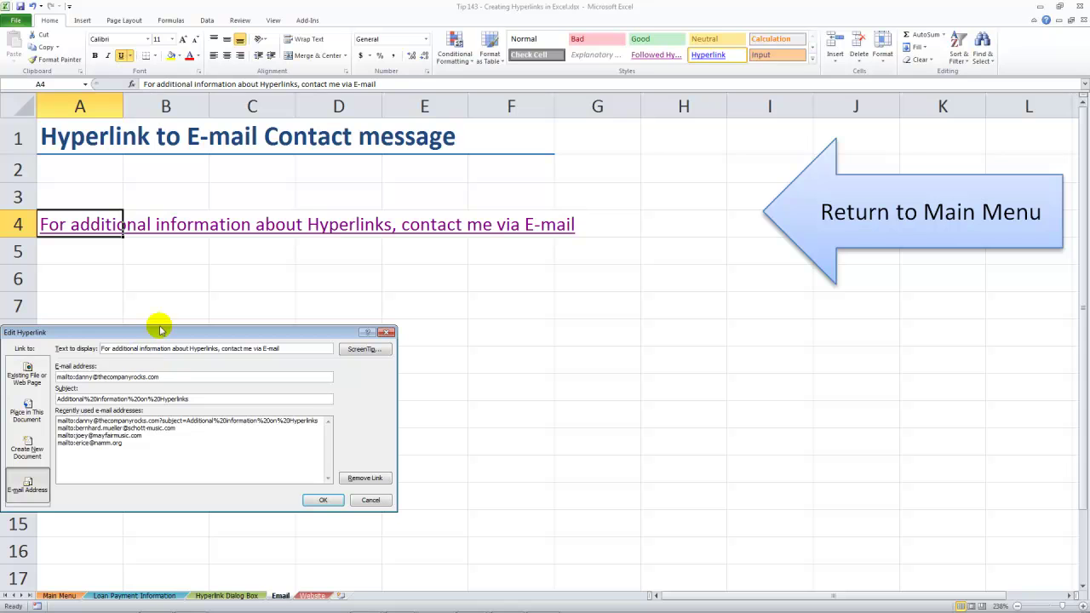
drag(162, 328, 270, 228)
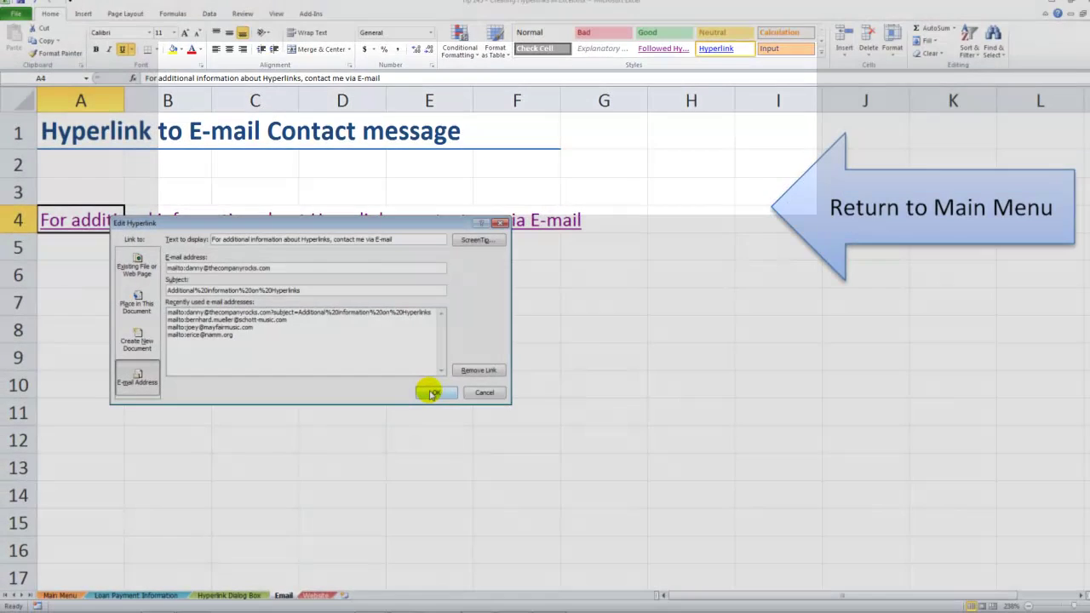
click(785, 379)
Return to the Main Menu, open the Website sheet, and test the row 13 shopping link
click(819, 210)
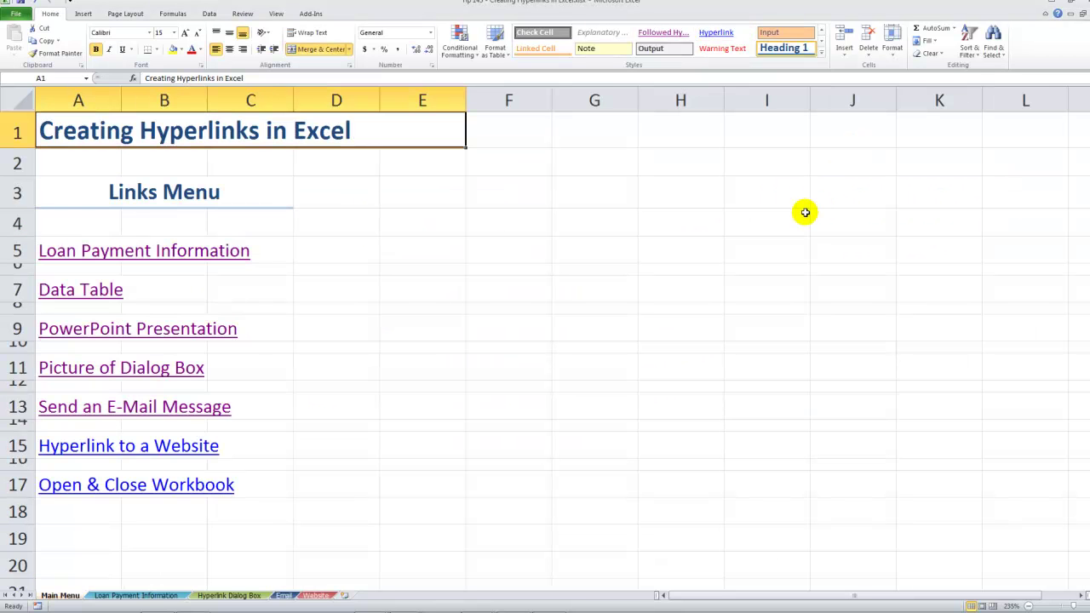
click(77, 454)
click(77, 450)
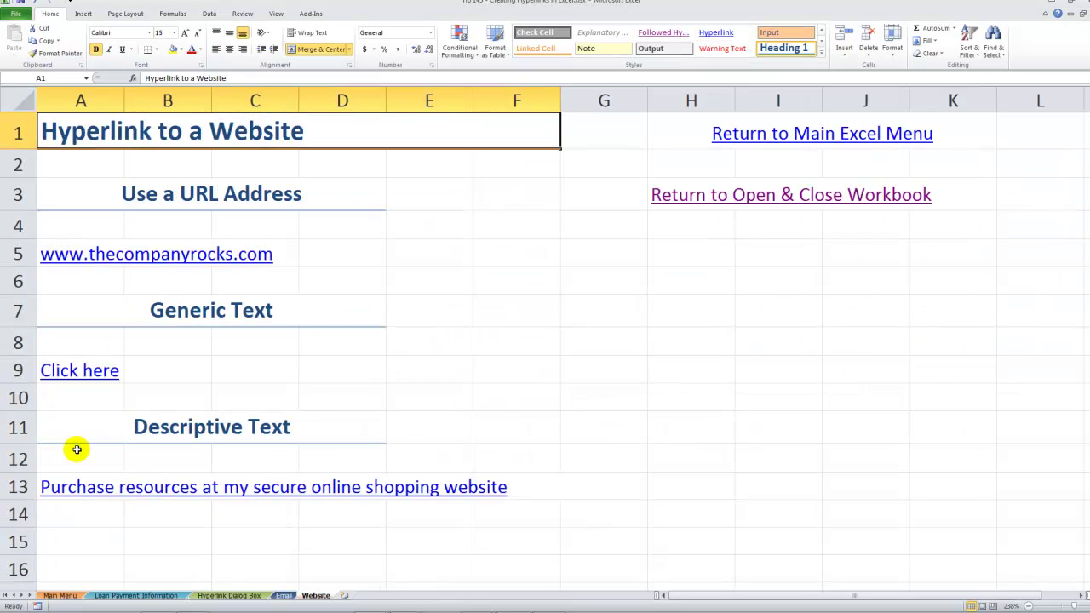
click(89, 491)
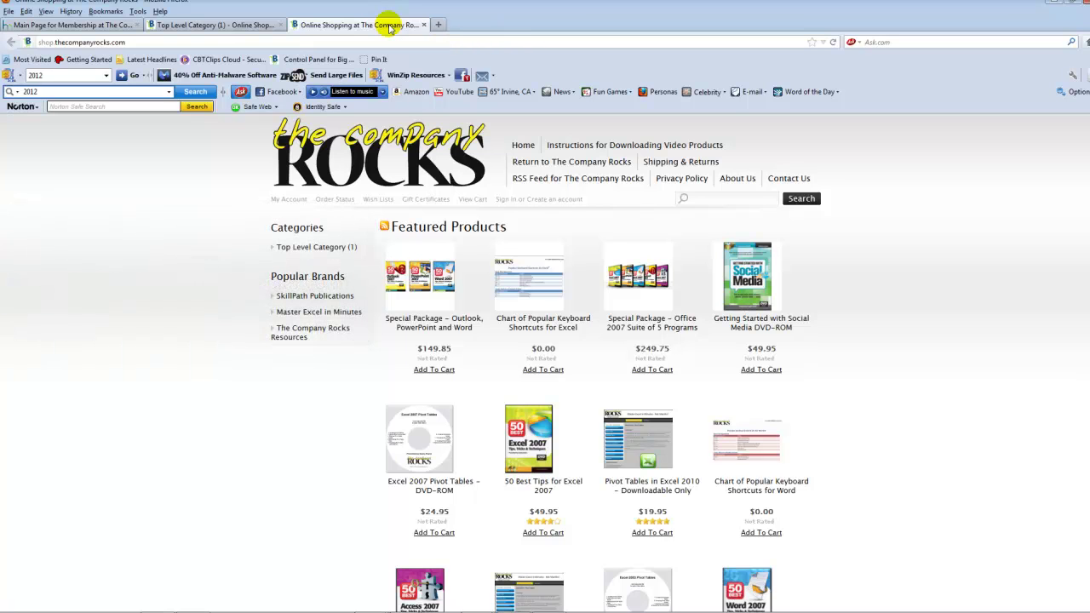
Switch from the Firefox shopping page back to the Excel workbook
key(alt+Tab)
Back in Excel, return to the Main Menu and open the Open & Close workbook via A17
key(Tab)
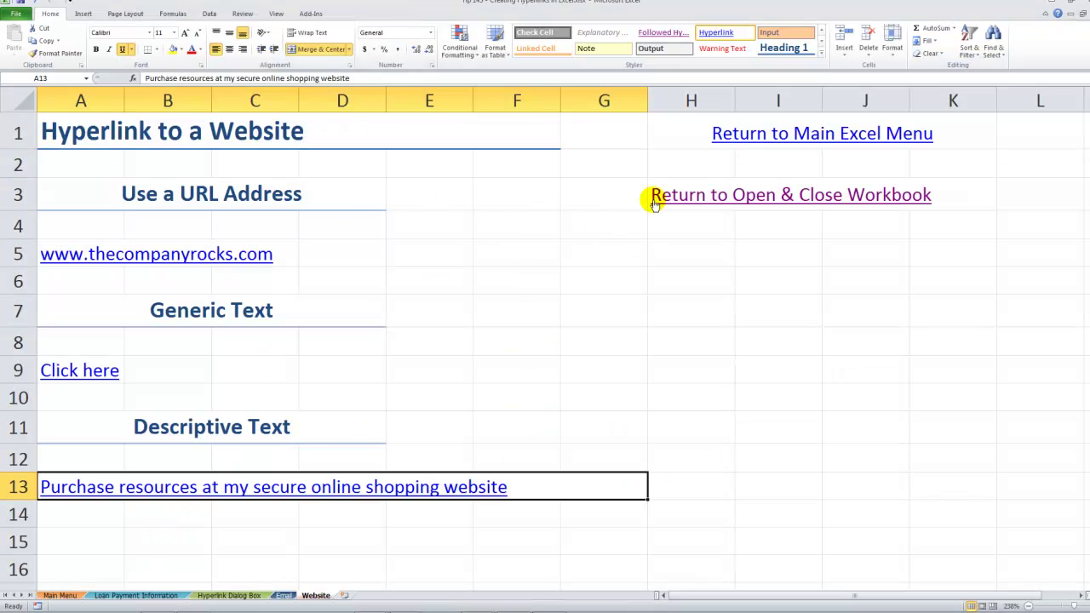
click(756, 134)
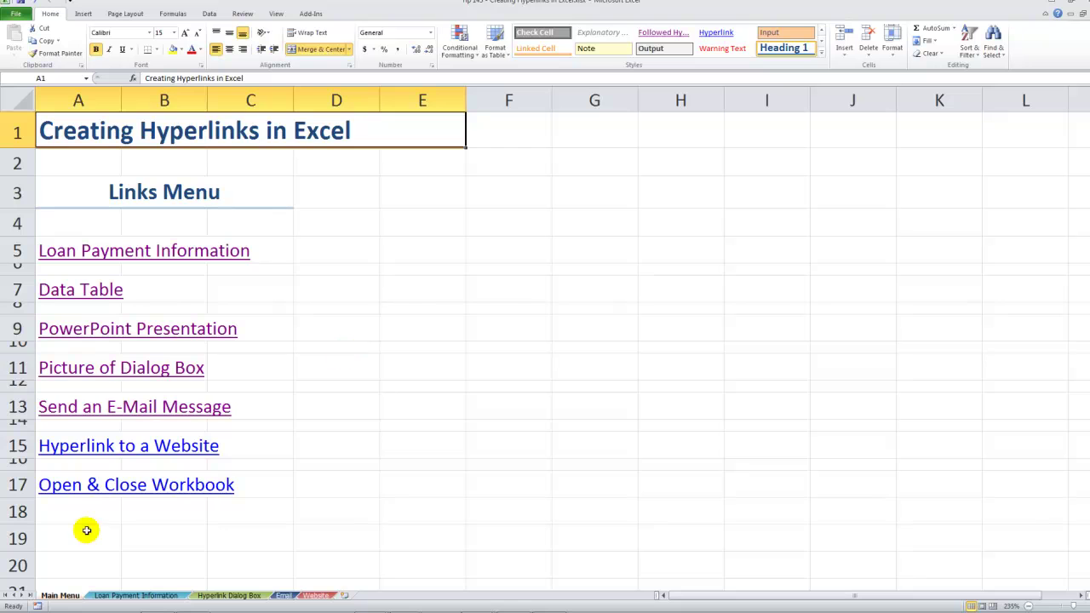
click(91, 486)
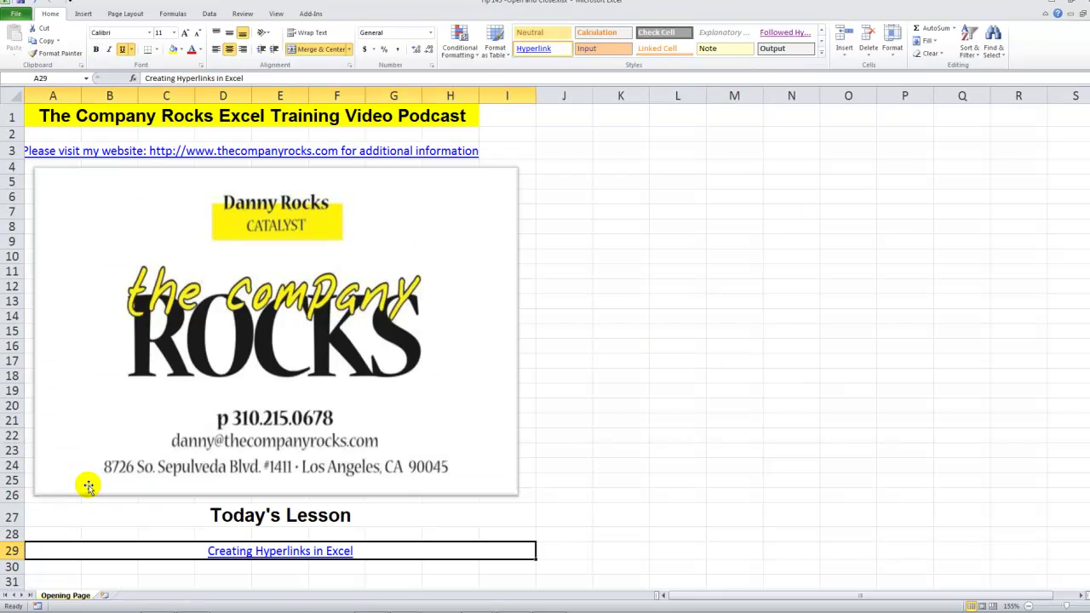
click(58, 528)
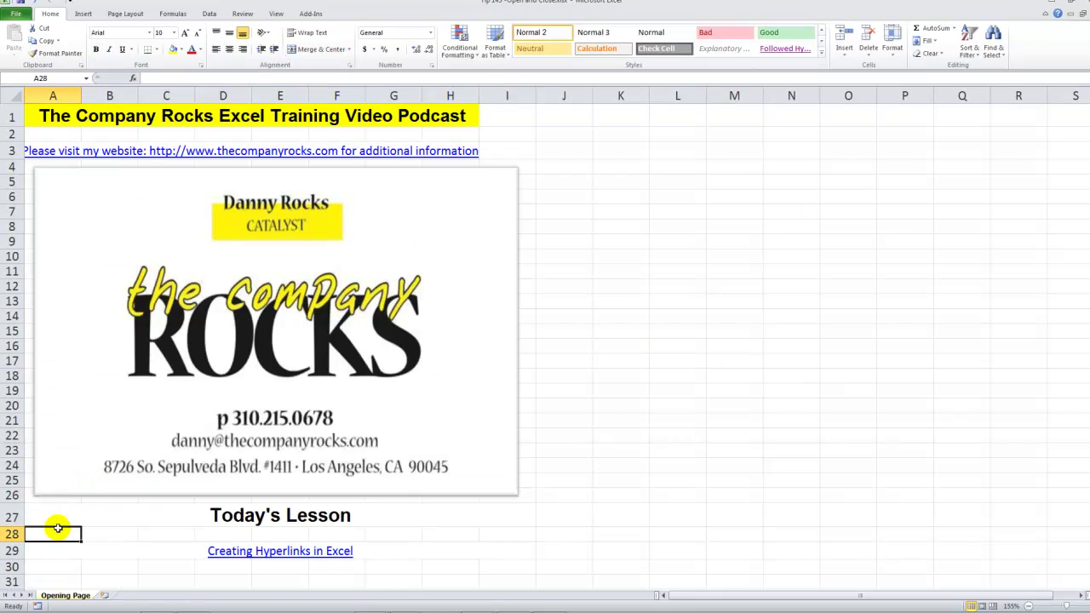